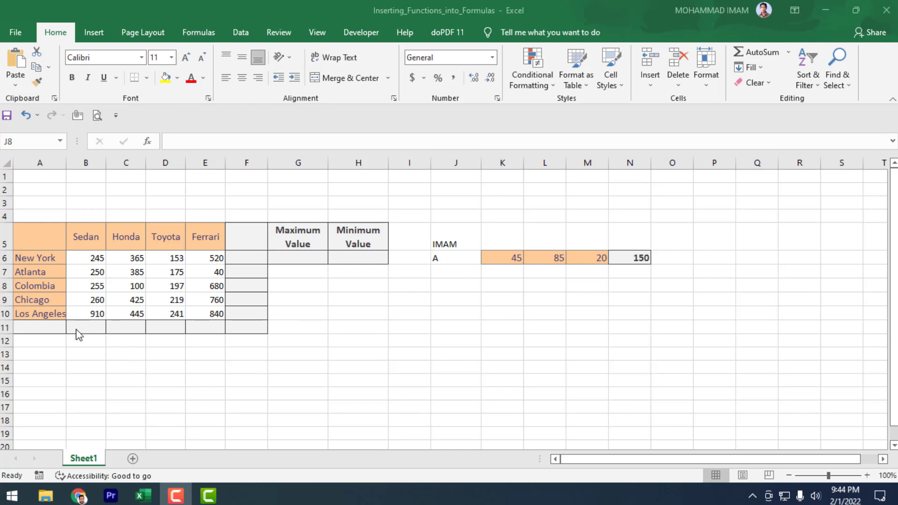
# Enter a SUM formula in B11 that totals the Sedan values in B6:B10.
pyautogui.click(92, 331)
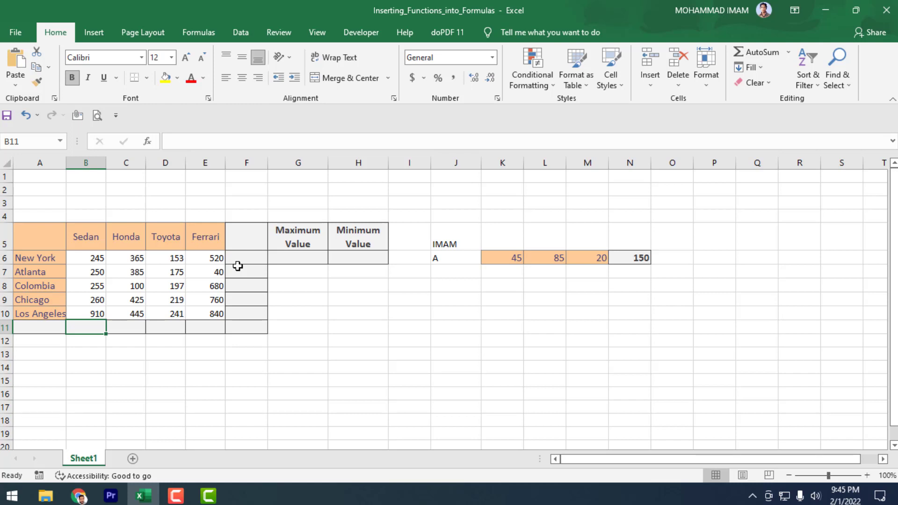
pyautogui.write('=')
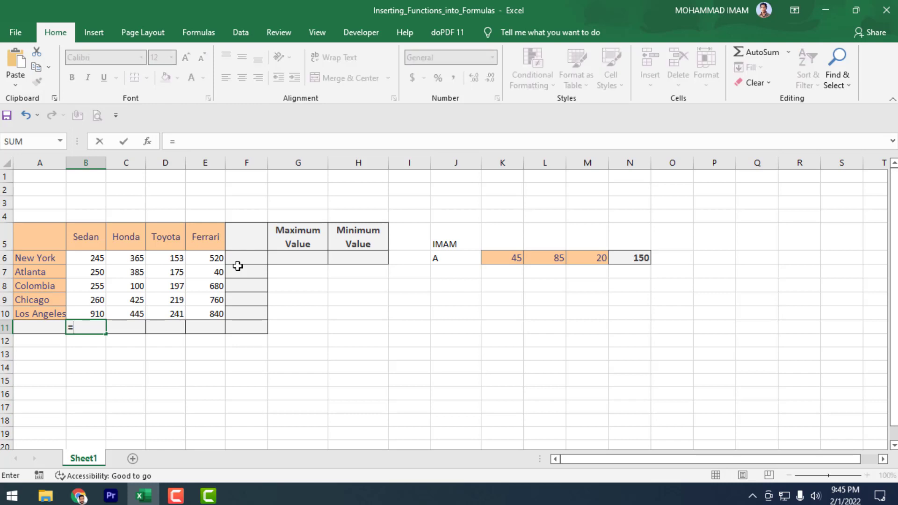
pyautogui.write('SUM')
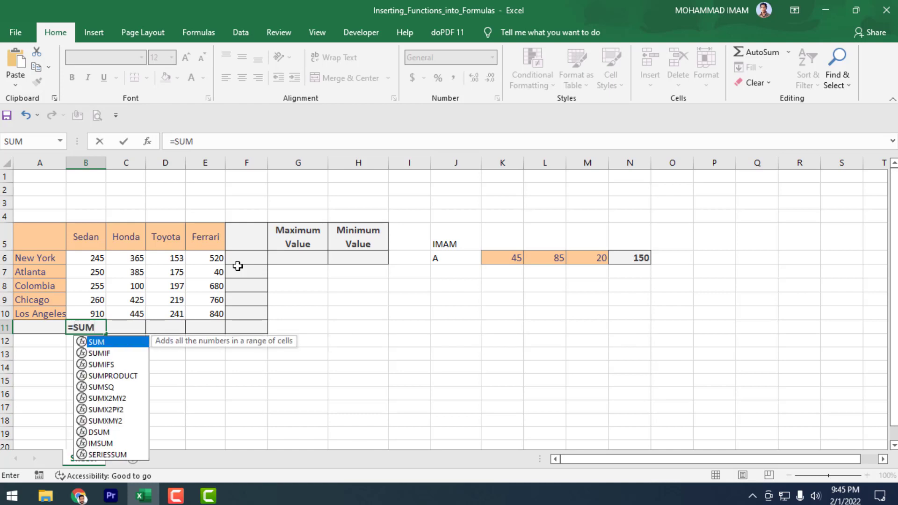
pyautogui.write('(')
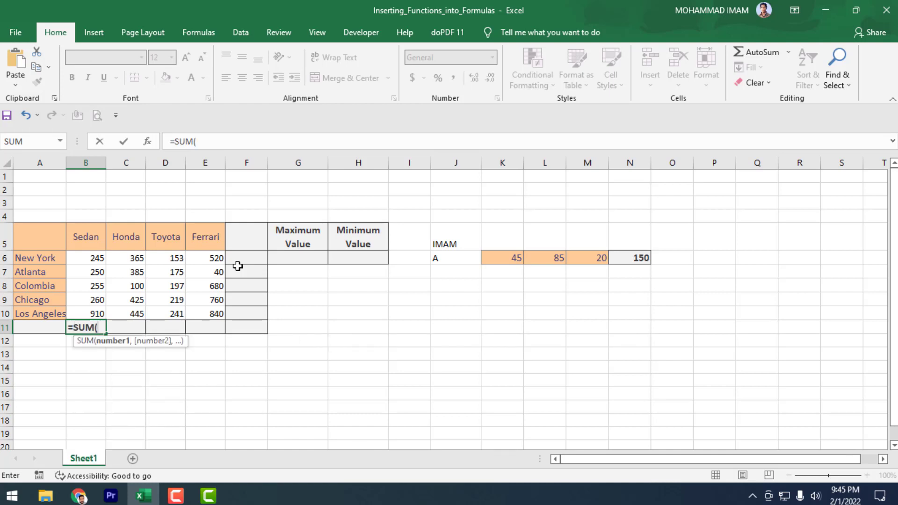
pyautogui.moveTo(87, 257); pyautogui.dragTo(76, 315)
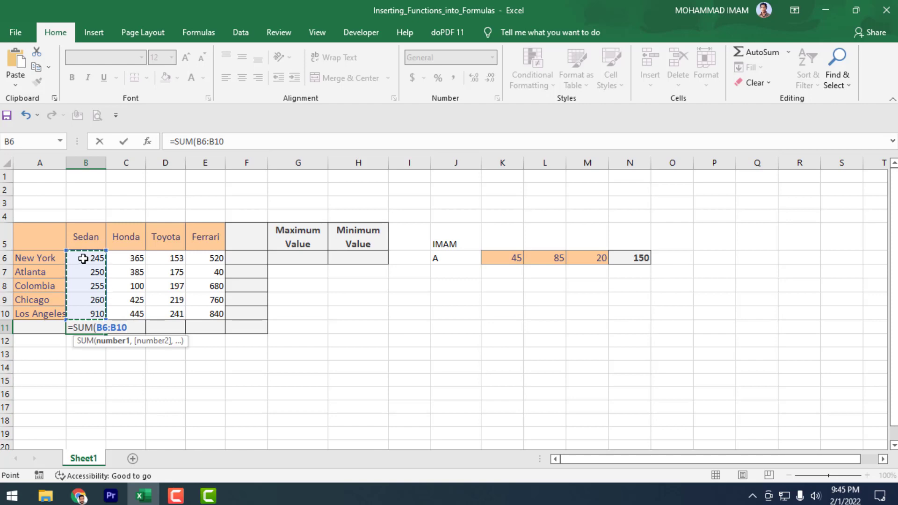
pyautogui.press('Return')
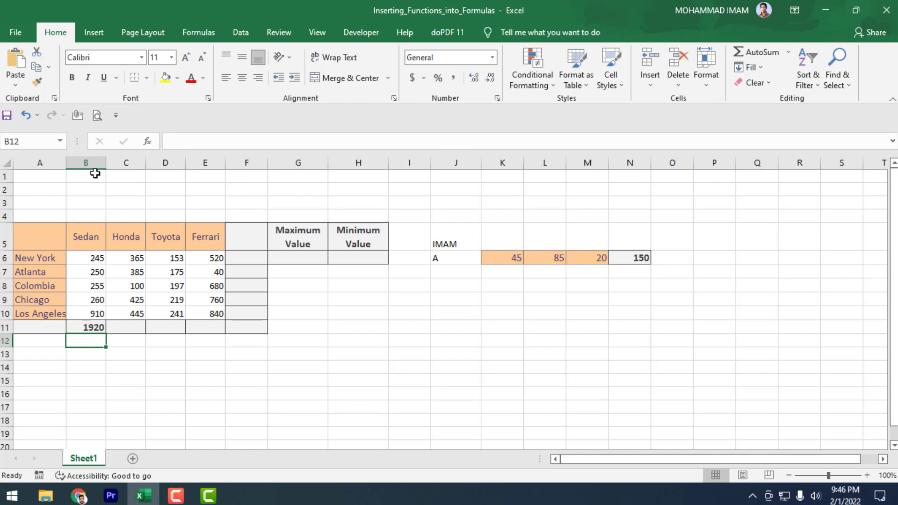
# Total the Honda values in C11 with AutoSum's Sum function and clear the cell again.
pyautogui.click(91, 29)
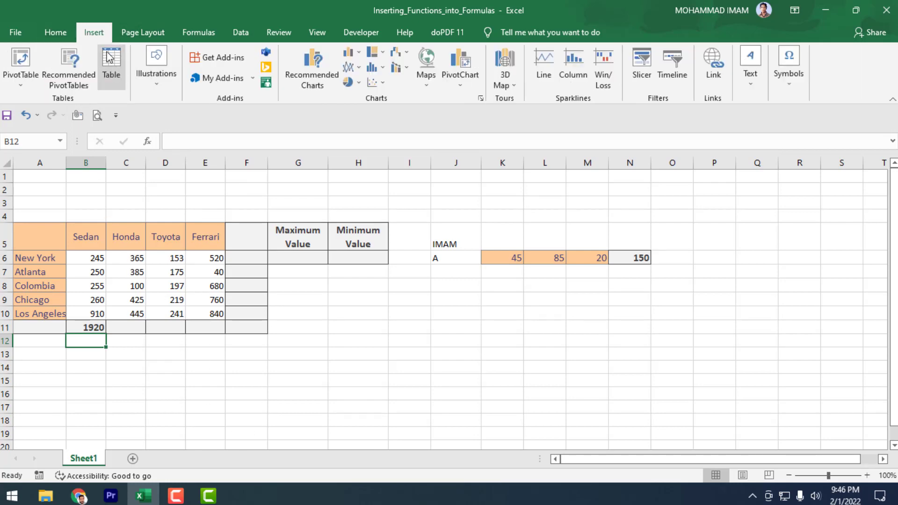
pyautogui.click(142, 37)
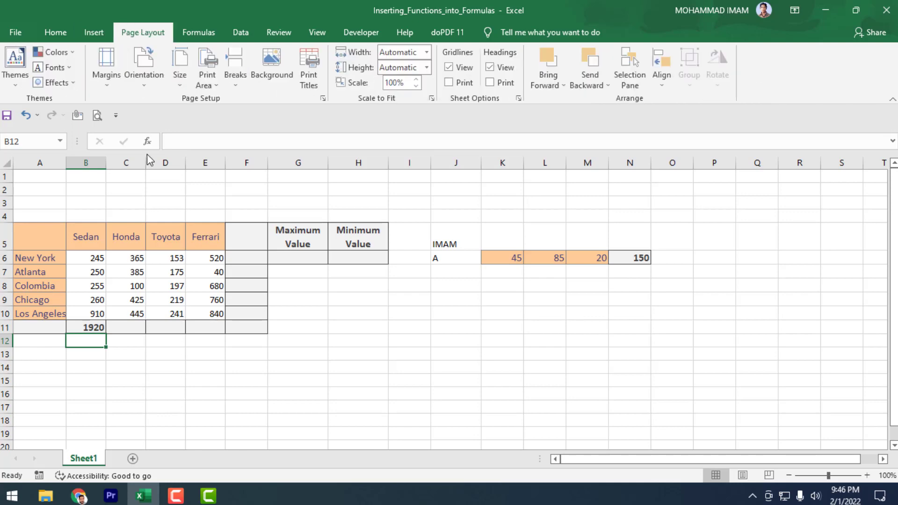
pyautogui.click(215, 30)
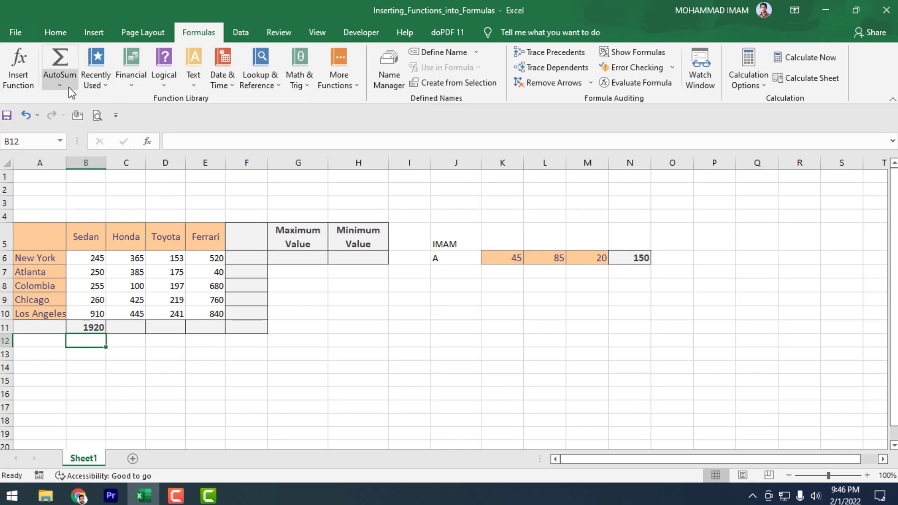
pyautogui.click(125, 327)
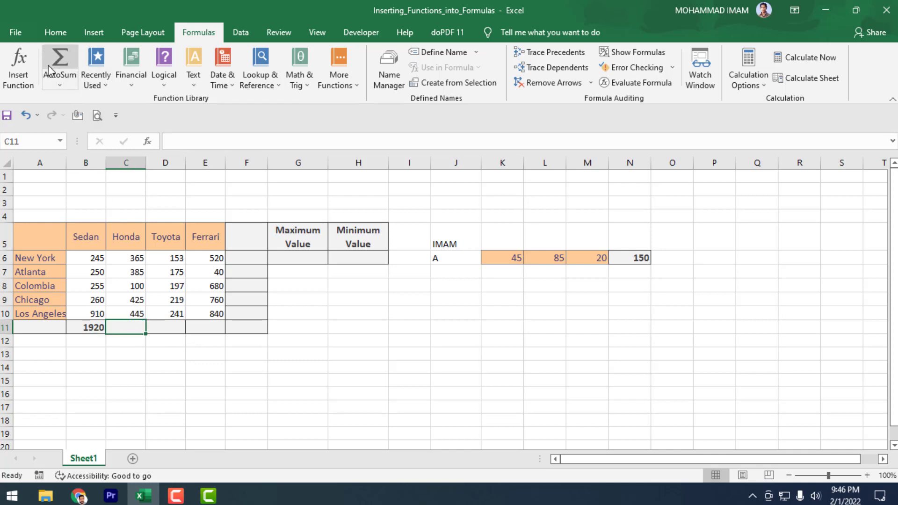
pyautogui.click(61, 88)
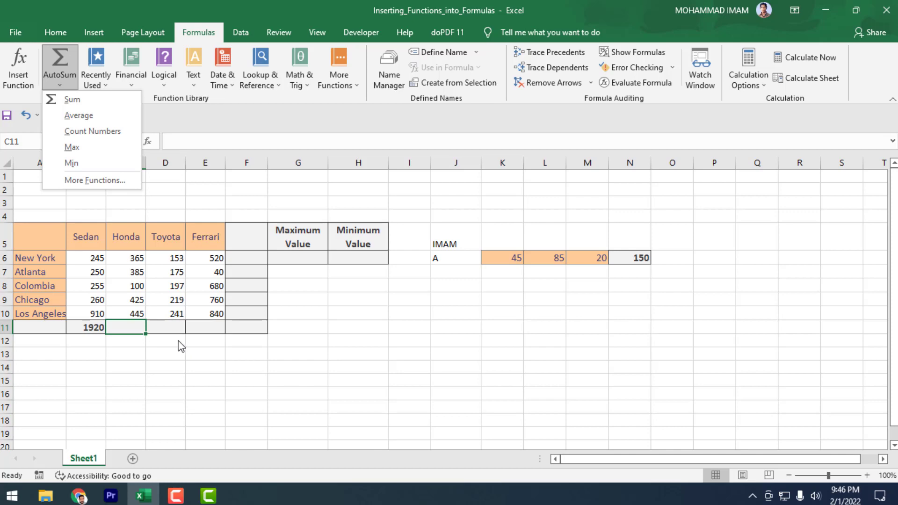
pyautogui.click(71, 99)
pyautogui.press('Return')
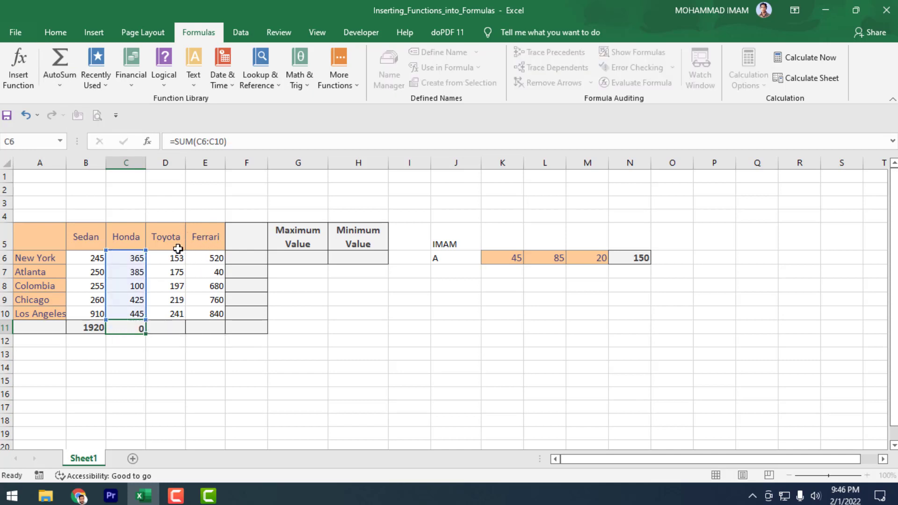
pyautogui.click(126, 326)
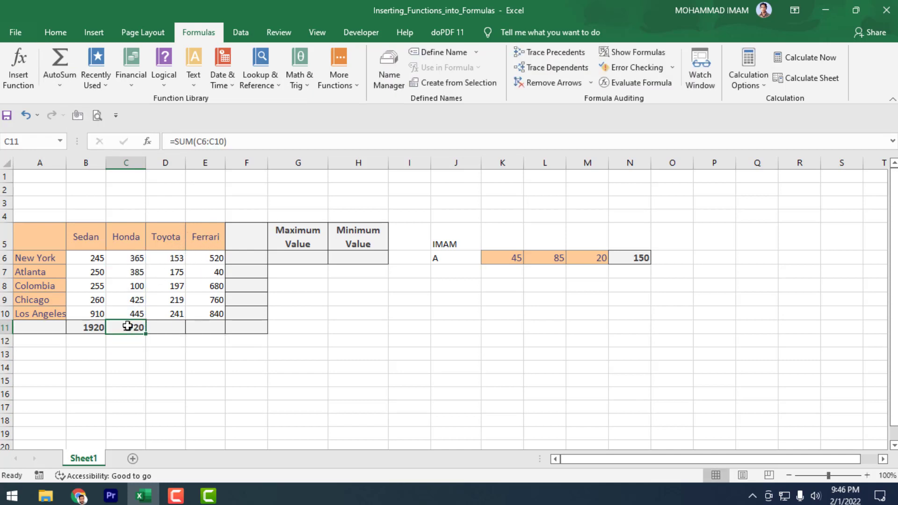
pyautogui.press('Delete')
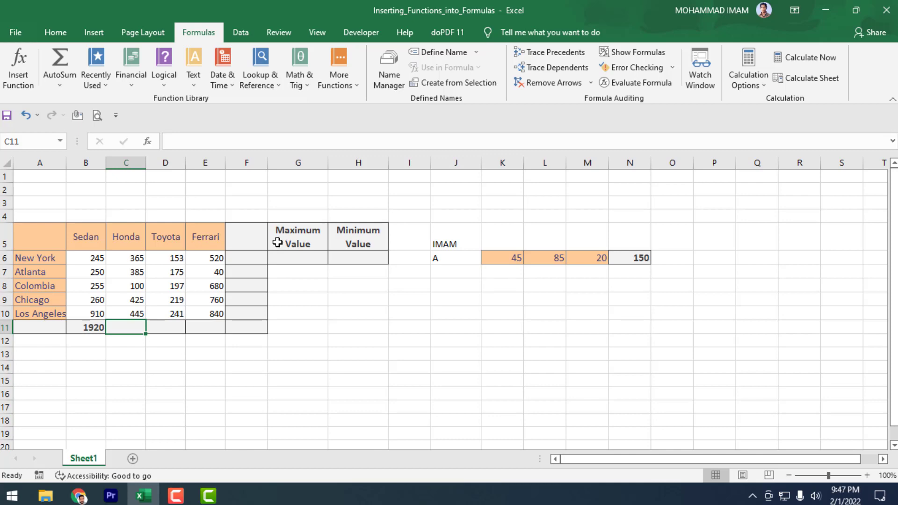
# Open the Insert Function dialog for C11 and look through the Most Recently Used functions.
pyautogui.hotkey('shift', 'F3')
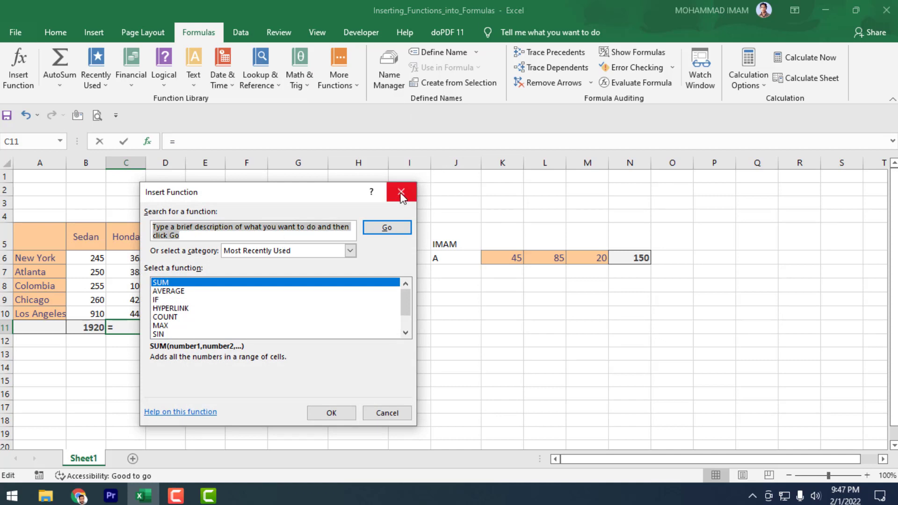
pyautogui.click(412, 195)
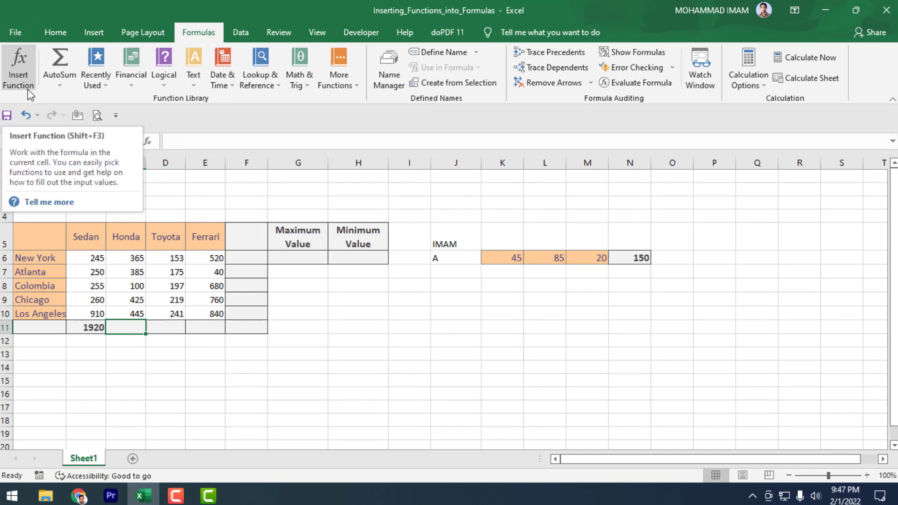
pyautogui.click(61, 87)
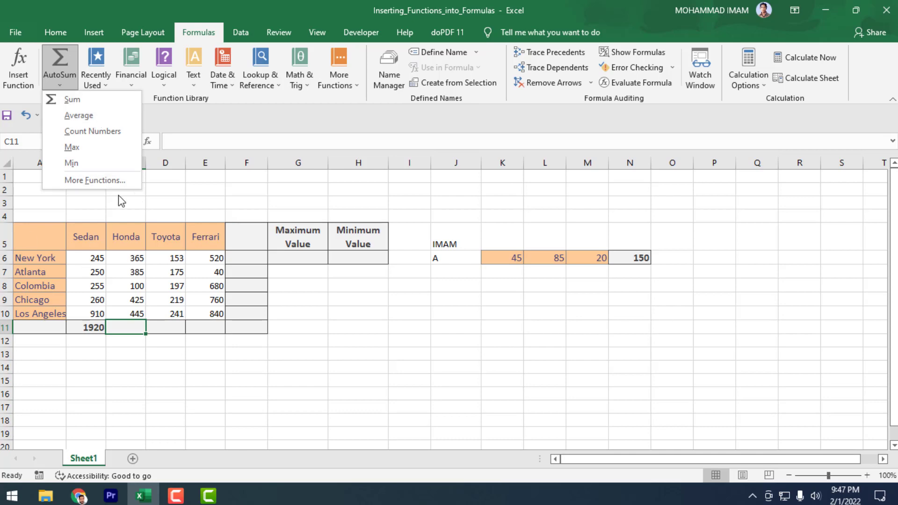
pyautogui.click(121, 181)
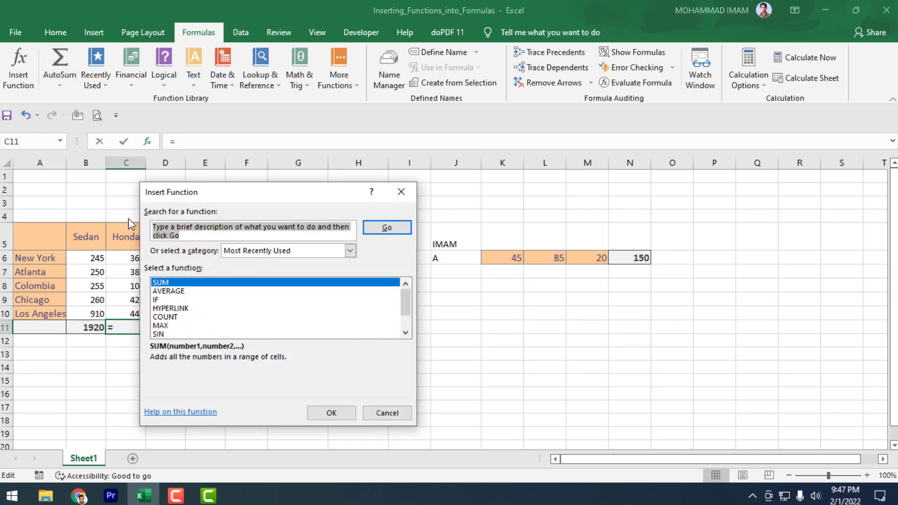
pyautogui.scroll(-1, 234, 295)
pyautogui.scroll(1, 220, 297)
pyautogui.moveTo(305, 195); pyautogui.dragTo(294, 161)
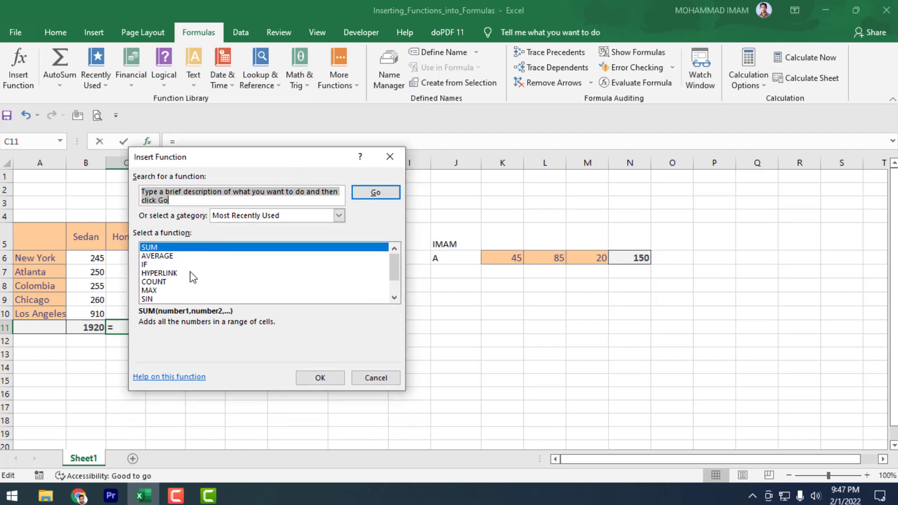
pyautogui.scroll(-1, 193, 277)
pyautogui.scroll(1, 193, 277)
pyautogui.scroll(-1, 184, 269)
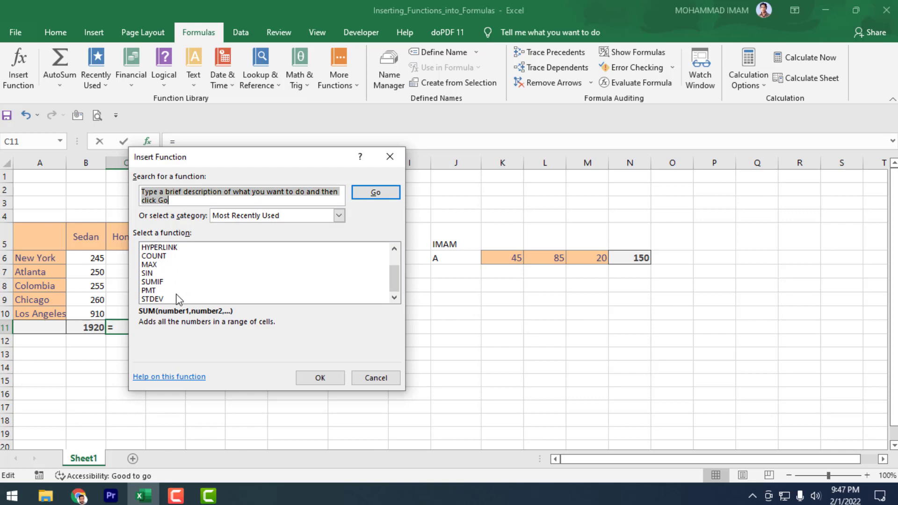
pyautogui.scroll(1, 180, 291)
pyautogui.scroll(-1, 180, 291)
pyautogui.scroll(1, 176, 284)
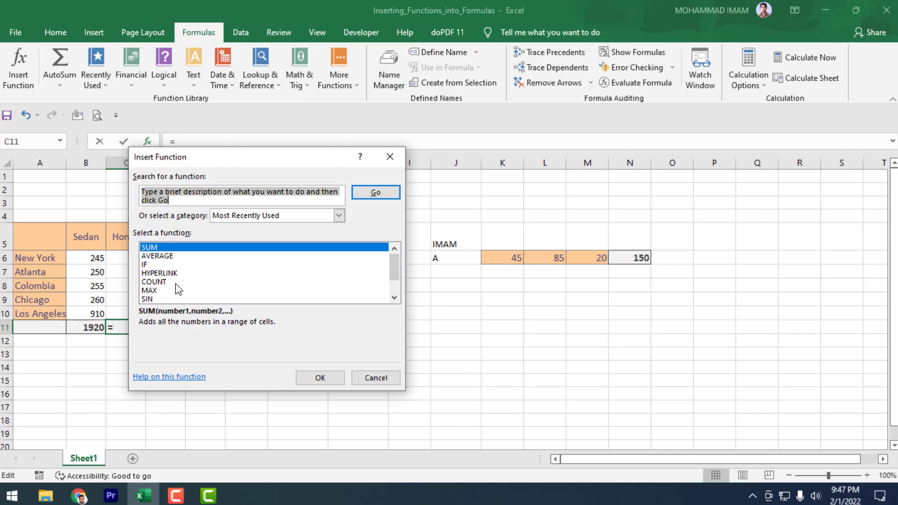
# Switch the function category to All and browse the complete function list.
pyautogui.click(338, 216)
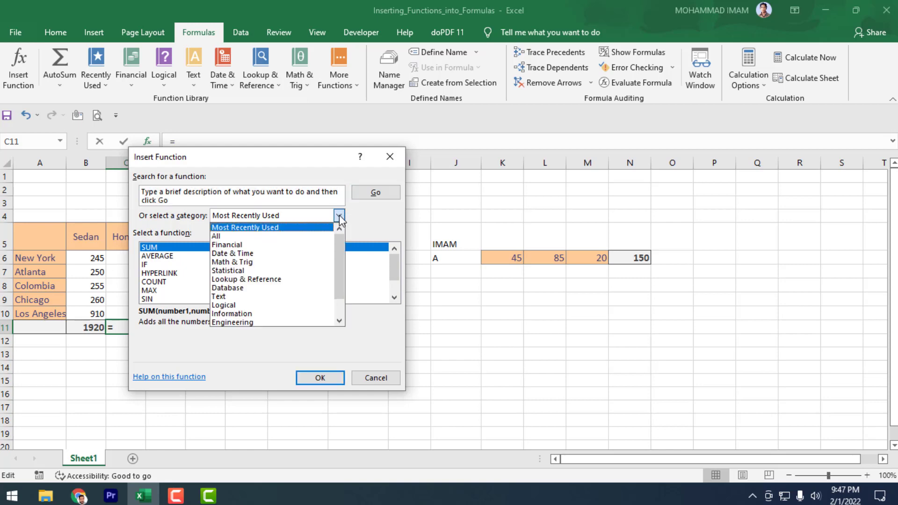
pyautogui.click(315, 235)
pyautogui.scroll(-20, 193, 295)
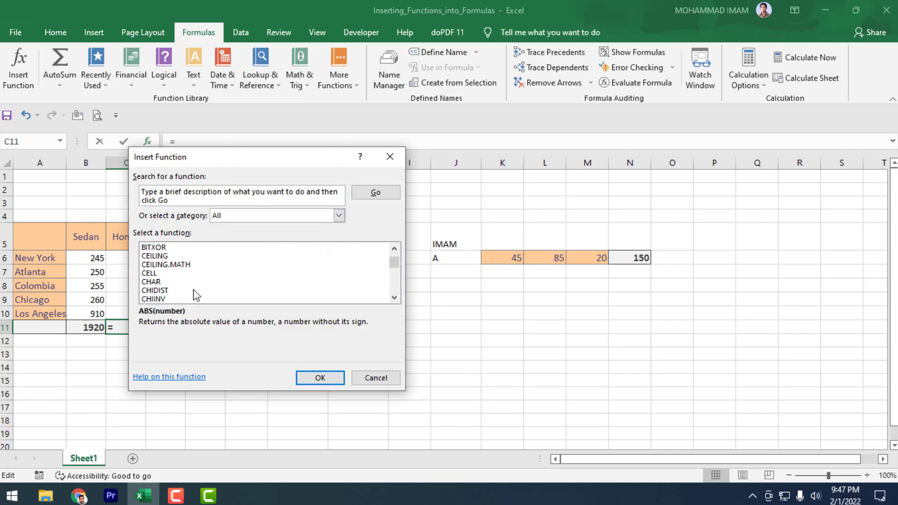
pyautogui.scroll(-5, 192, 292)
pyautogui.scroll(3, 193, 289)
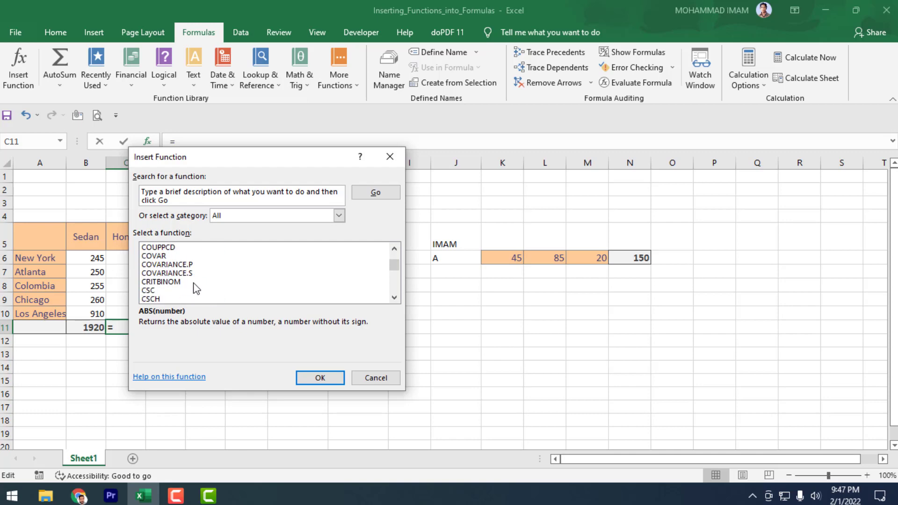
# Search for a function with the phrase "I NEED TO FIND" and again with the keyword "FIND".
pyautogui.click(216, 204)
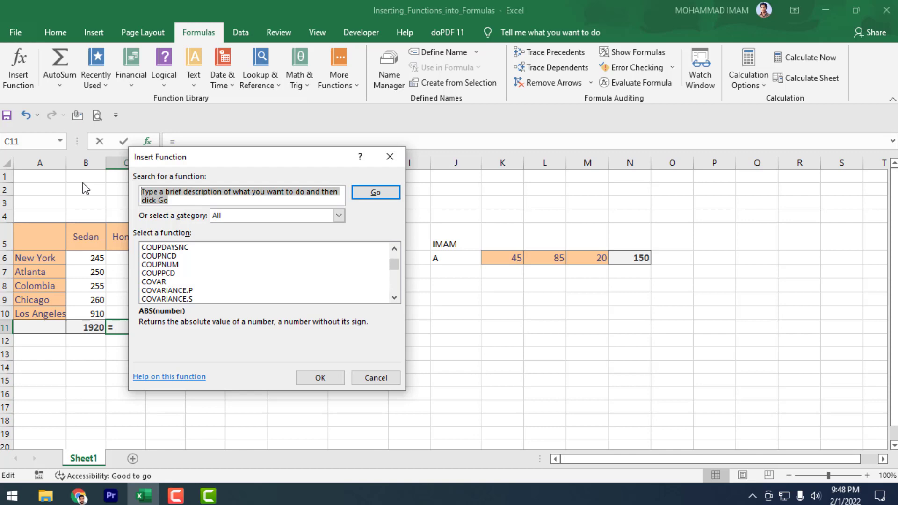
pyautogui.write('I')
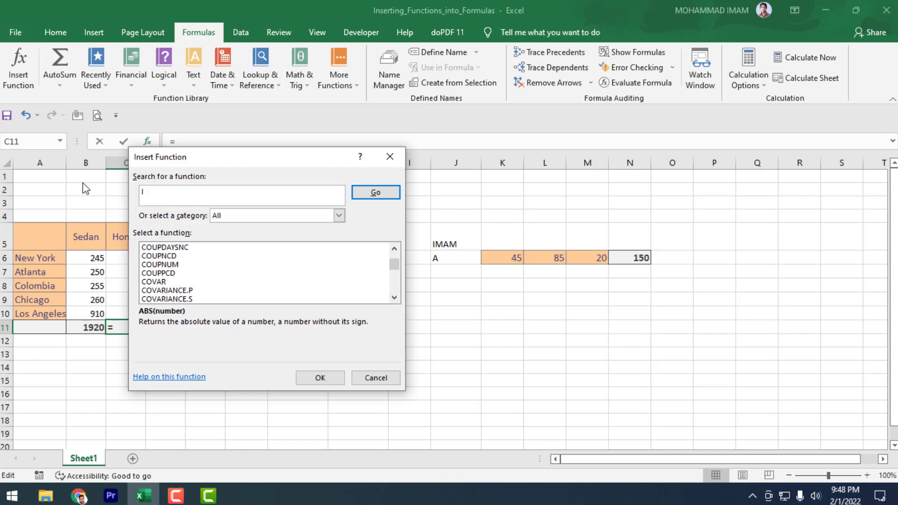
pyautogui.write(' NEED TO FIND')
pyautogui.press('Return')
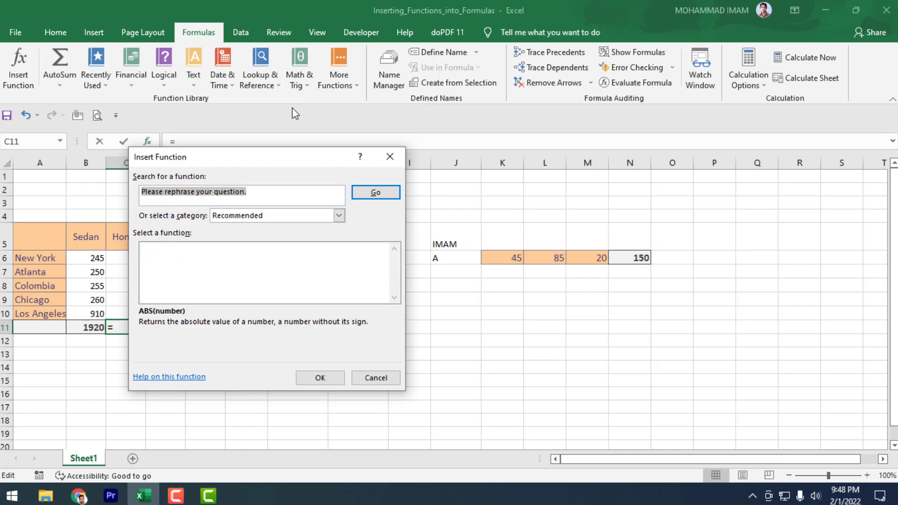
pyautogui.click(381, 192)
pyautogui.write('FIND')
pyautogui.press('Return')
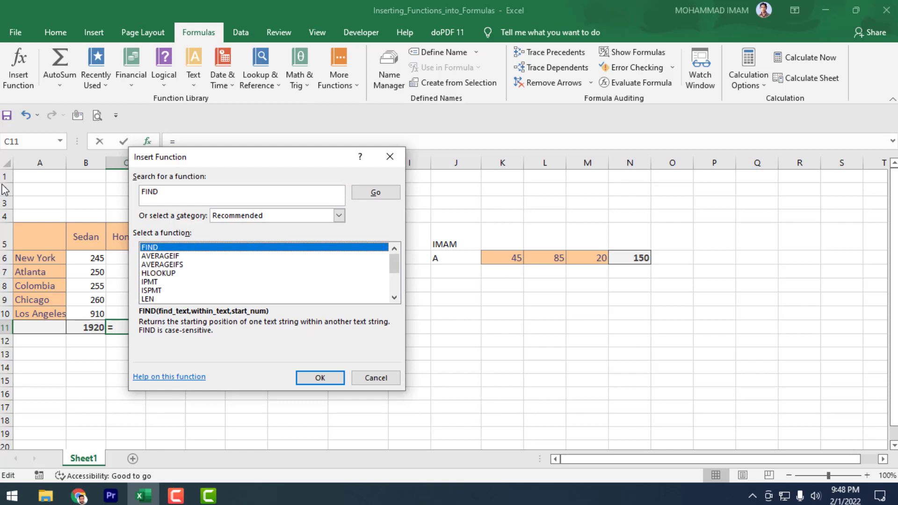
# Search for the function "SEARCH" and close the Insert Function dialog without inserting anything.
pyautogui.click(200, 188)
pyautogui.write('SEARCH')
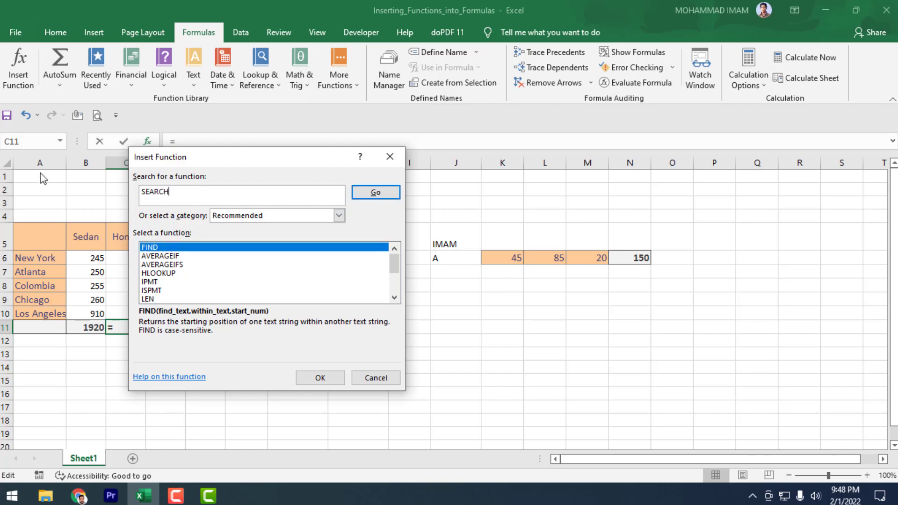
pyautogui.press('Return')
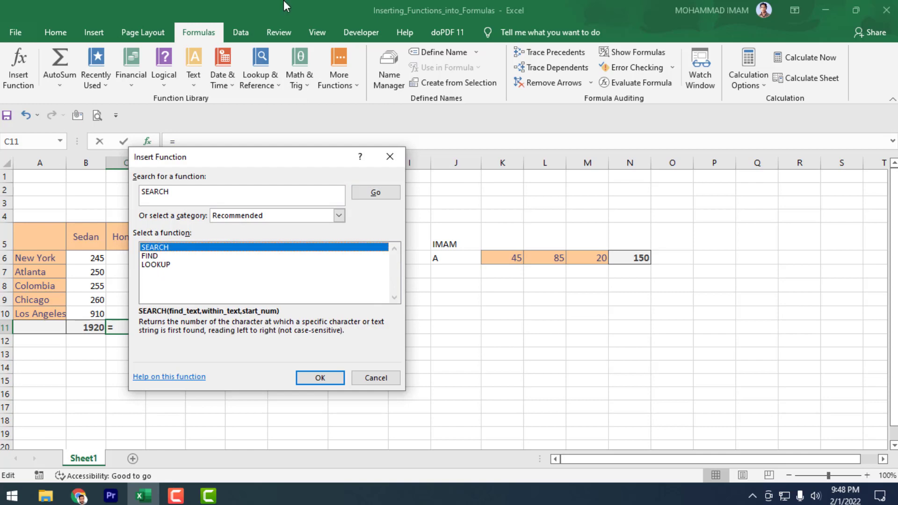
pyautogui.click(213, 193)
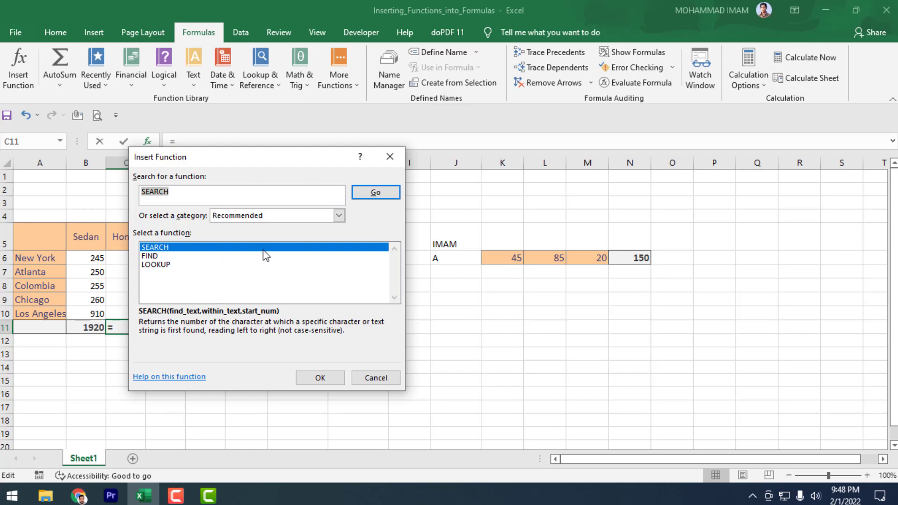
pyautogui.click(389, 156)
# Look through the Recently Used functions and browse the whole list of Financial functions.
pyautogui.click(102, 84)
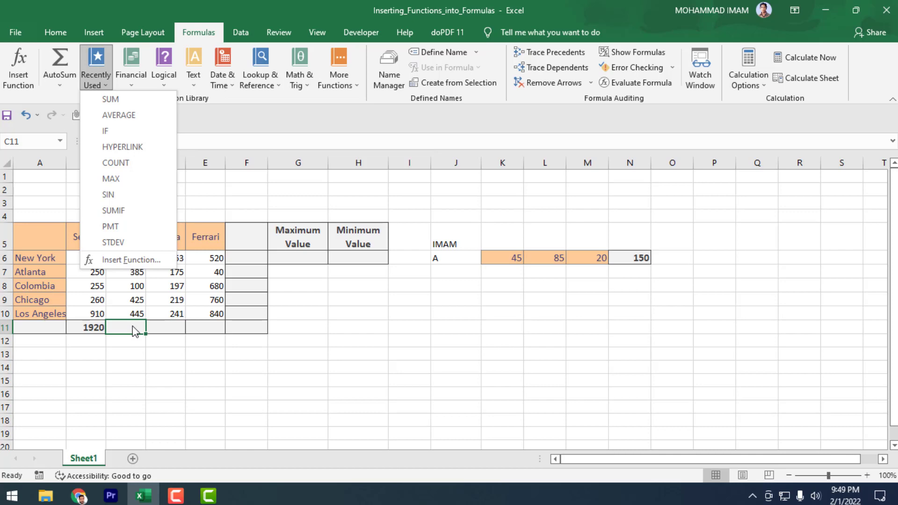
pyautogui.click(134, 85)
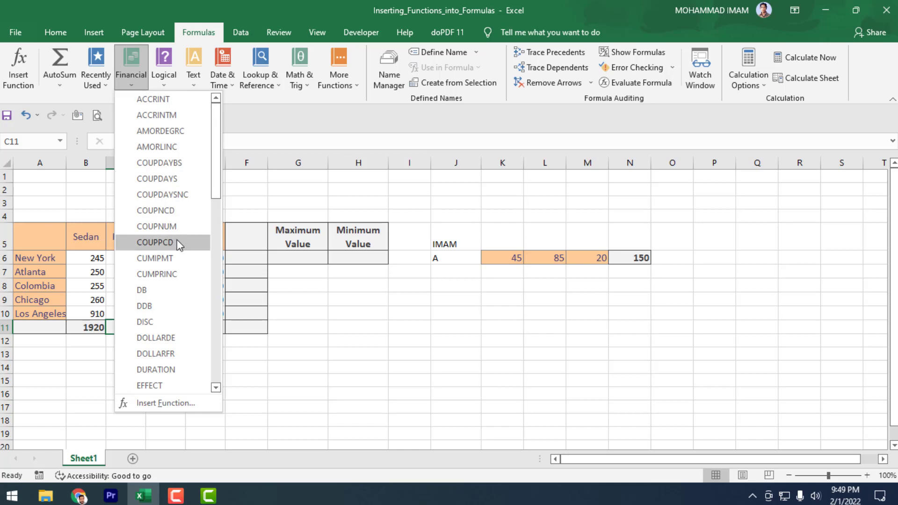
pyautogui.scroll(-10, 171, 262)
pyautogui.scroll(-2, 170, 285)
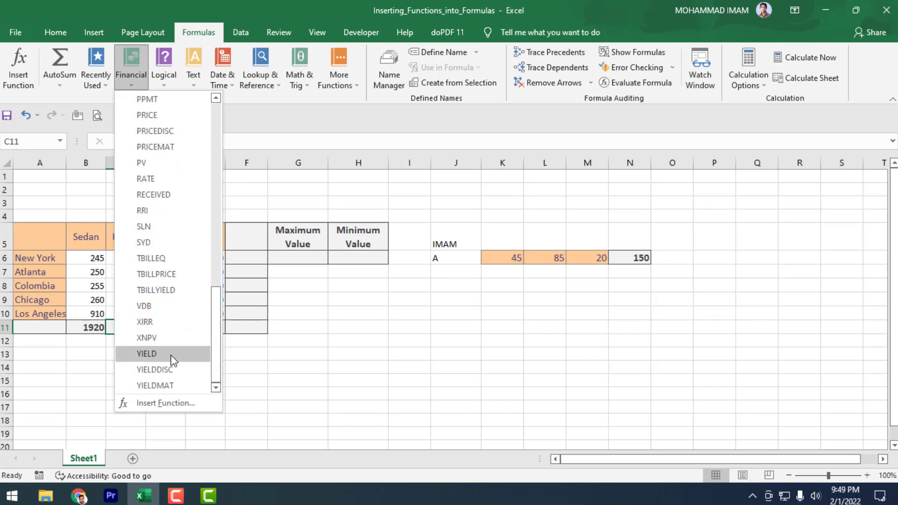
pyautogui.scroll(12, 170, 357)
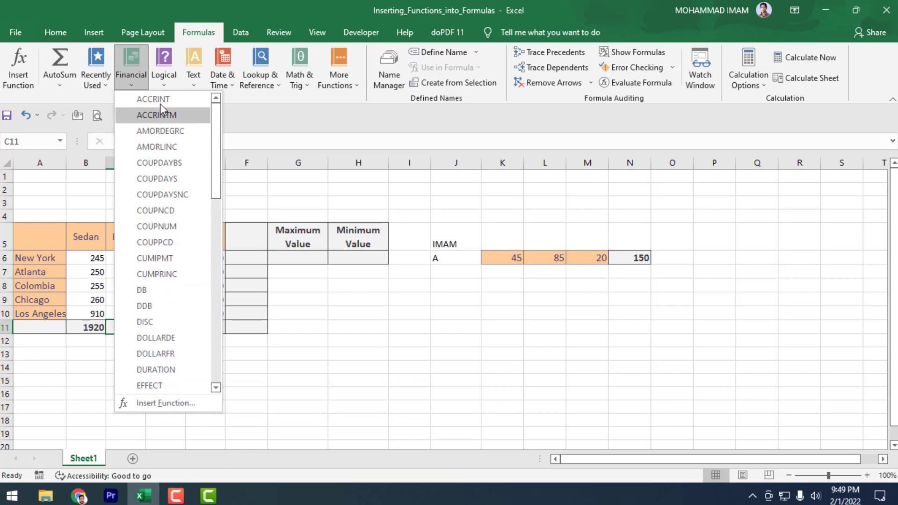
# Look through the Logical functions and browse the full list of Text functions.
pyautogui.click(163, 82)
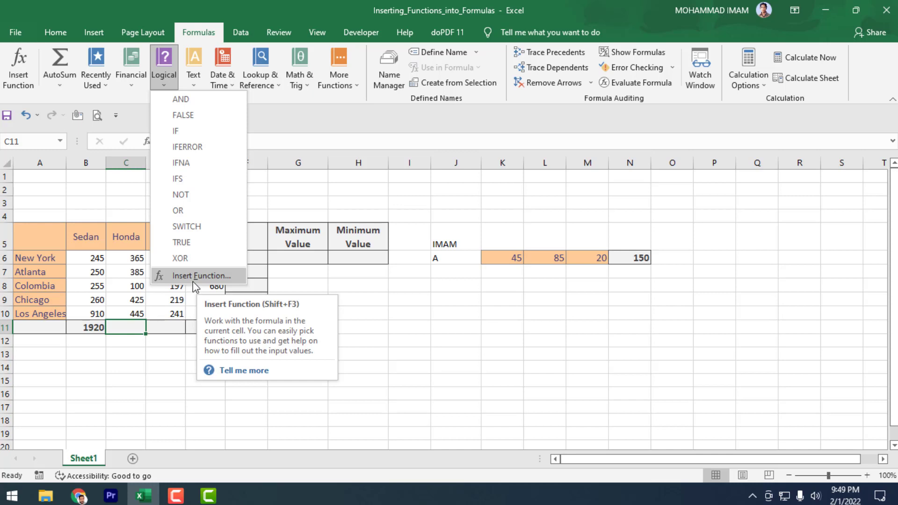
pyautogui.click(198, 82)
pyautogui.click(197, 83)
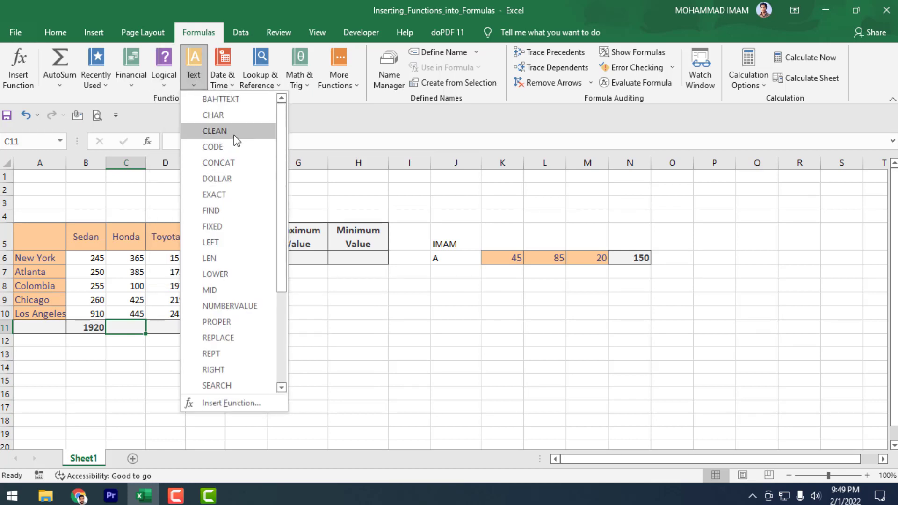
pyautogui.scroll(-3, 224, 154)
pyautogui.scroll(3, 220, 244)
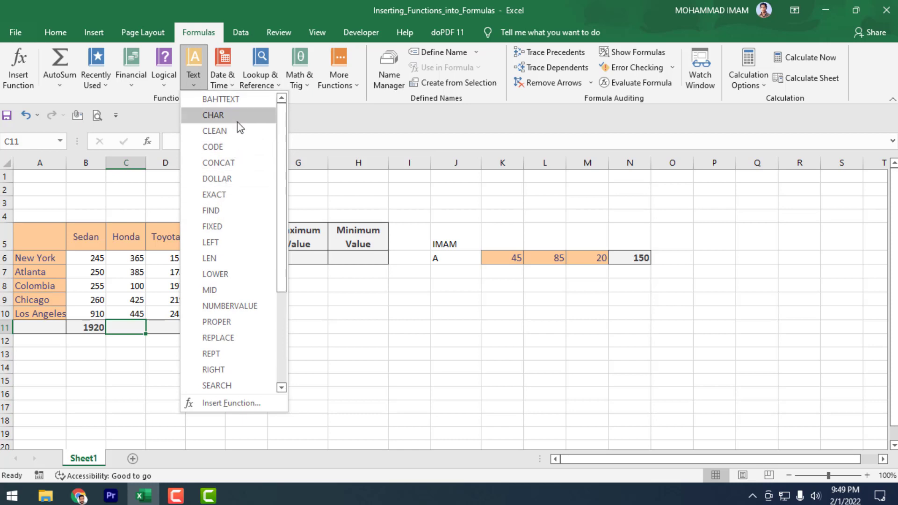
pyautogui.scroll(-3, 218, 274)
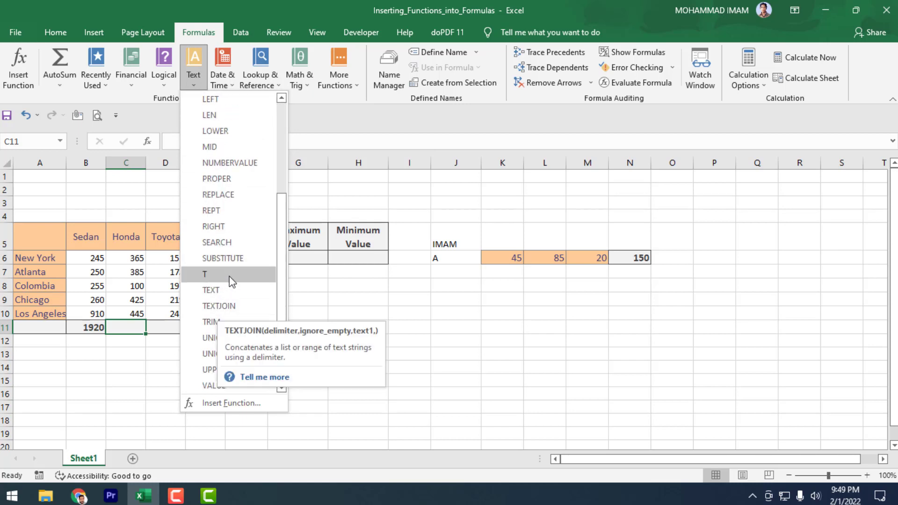
pyautogui.scroll(3, 227, 192)
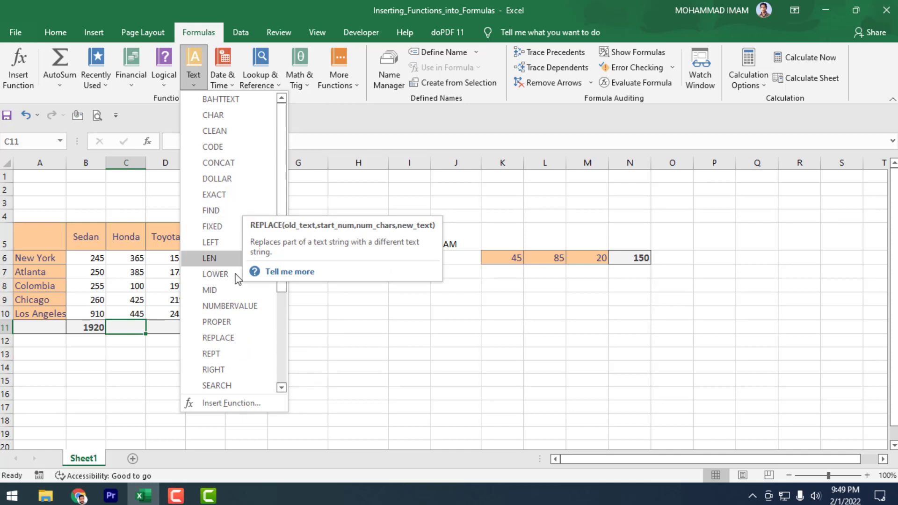
pyautogui.scroll(-3, 213, 281)
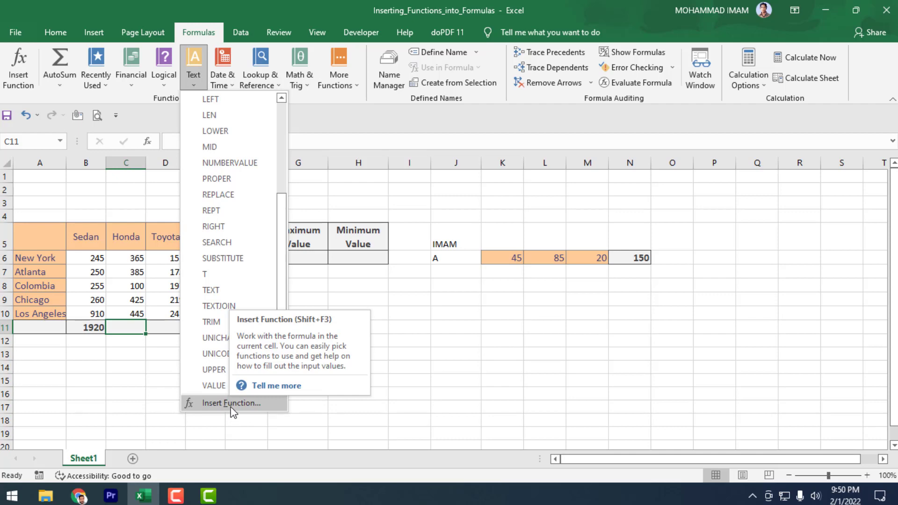
# Browse the Date & Time function list from DATE to YEARFRAC.
pyautogui.click(221, 77)
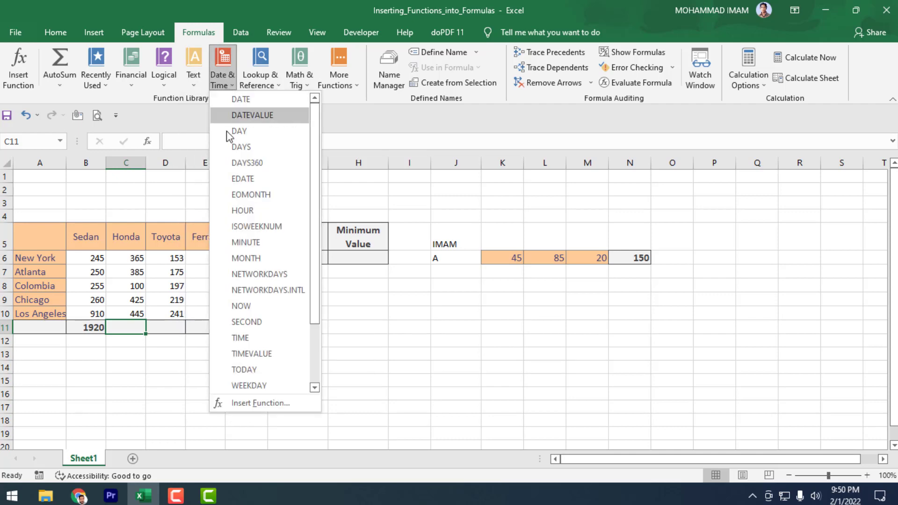
pyautogui.scroll(-2, 260, 290)
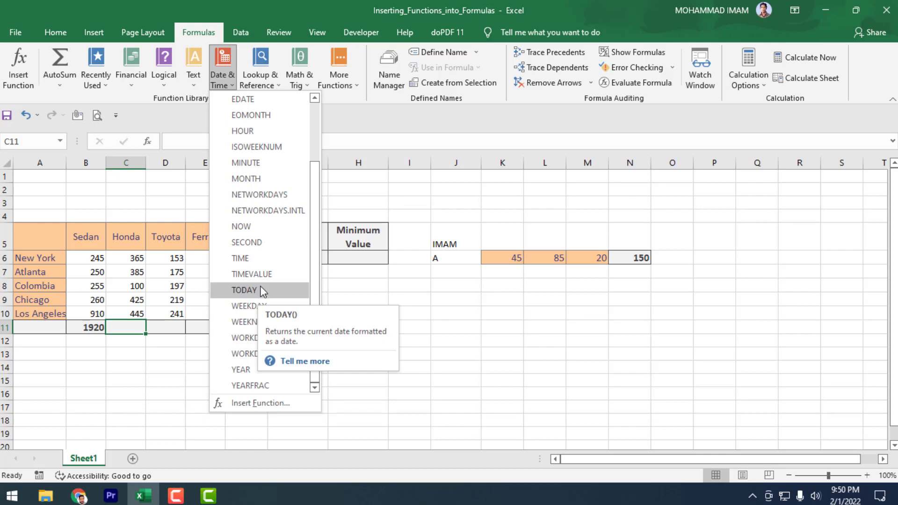
pyautogui.scroll(2, 263, 226)
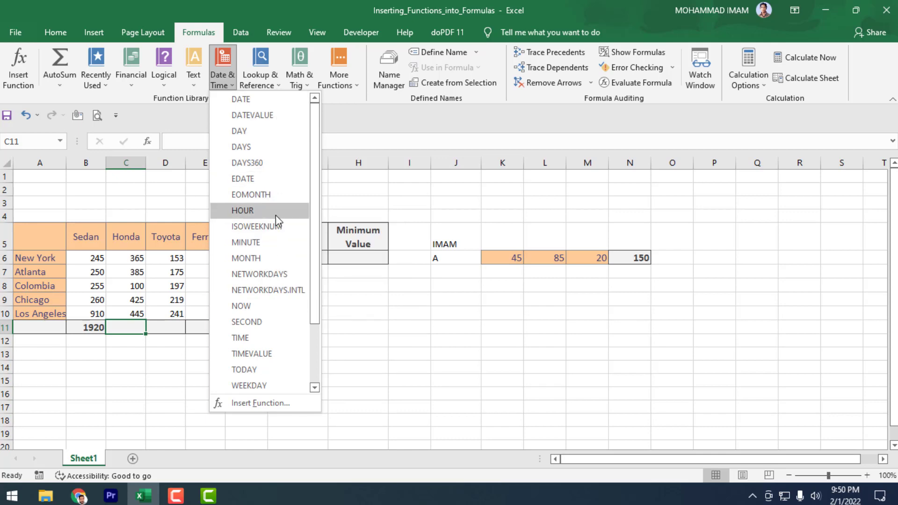
pyautogui.scroll(-2, 276, 214)
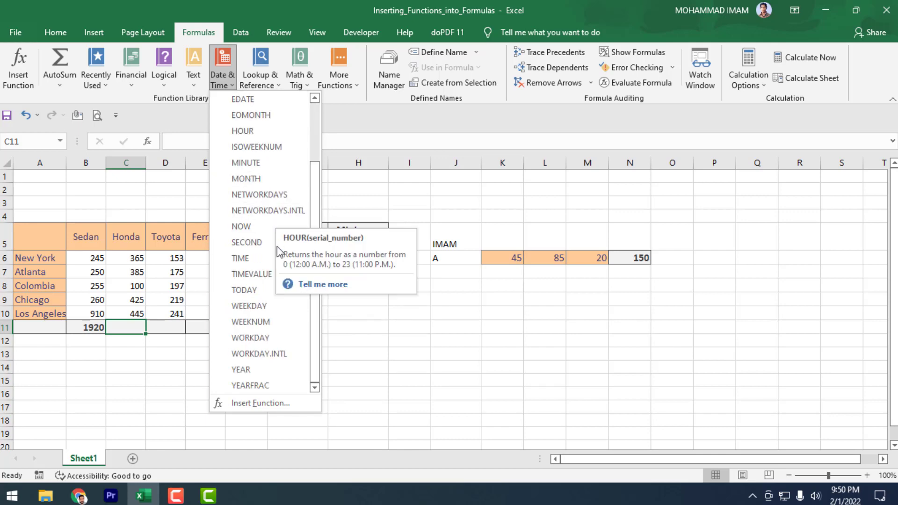
# Look through the Lookup & Reference and Math & Trig functions and the additional categories from Statistical to Web.
pyautogui.click(279, 86)
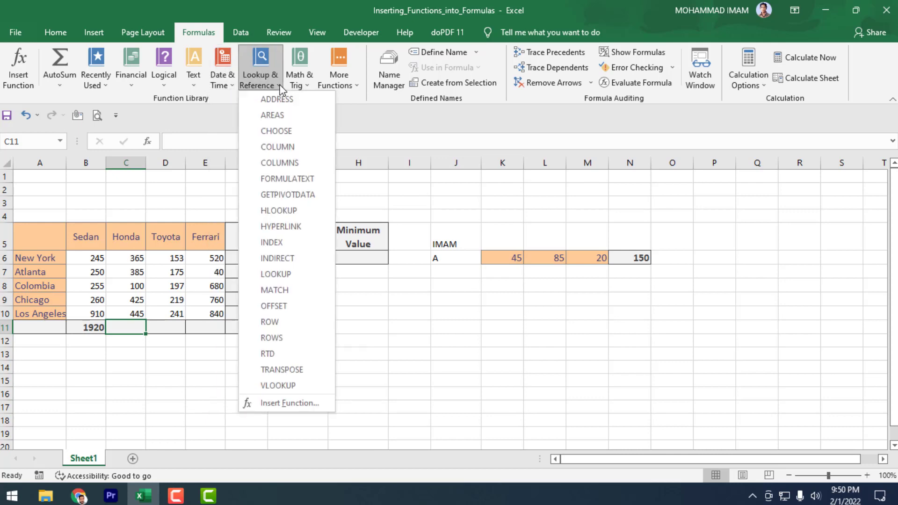
pyautogui.click(309, 83)
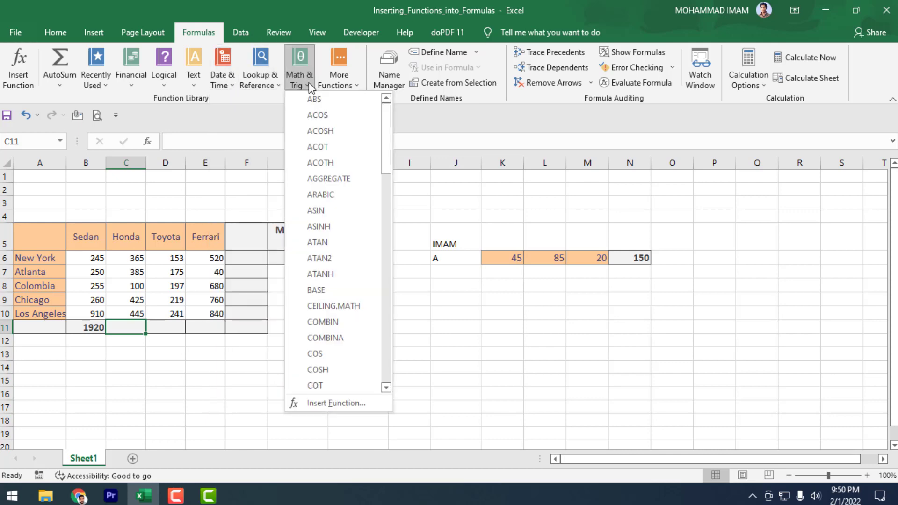
pyautogui.click(356, 86)
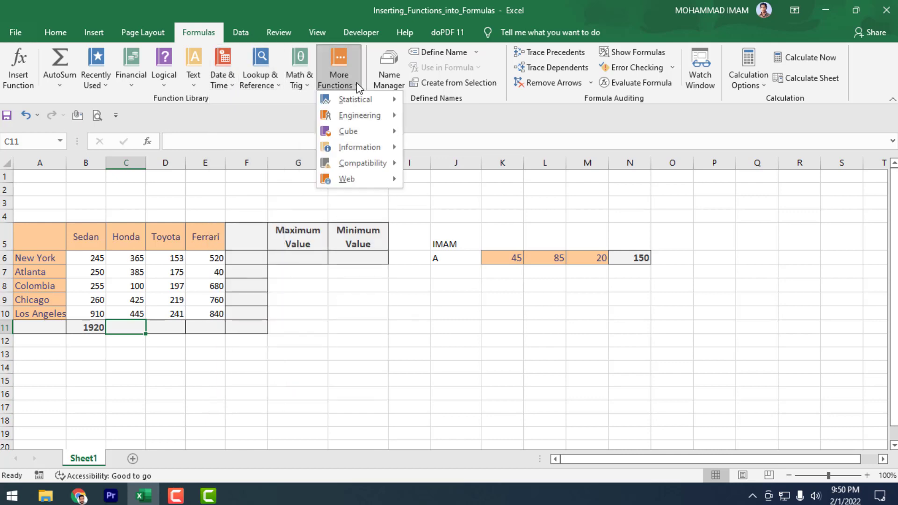
pyautogui.moveTo(355, 101)
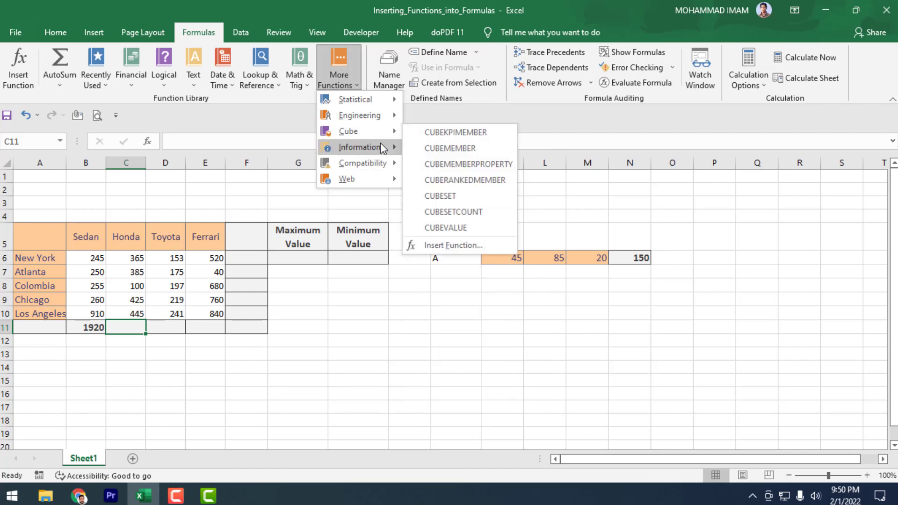
pyautogui.moveTo(383, 148)
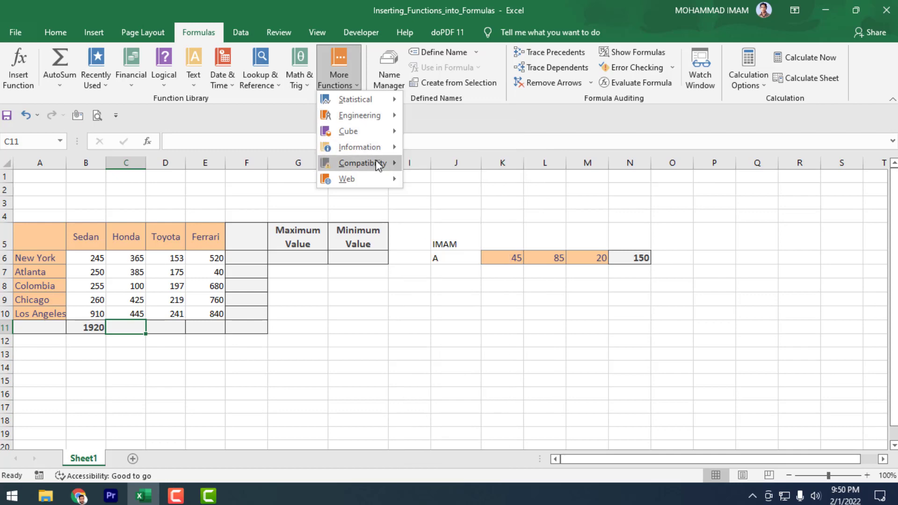
pyautogui.moveTo(381, 174)
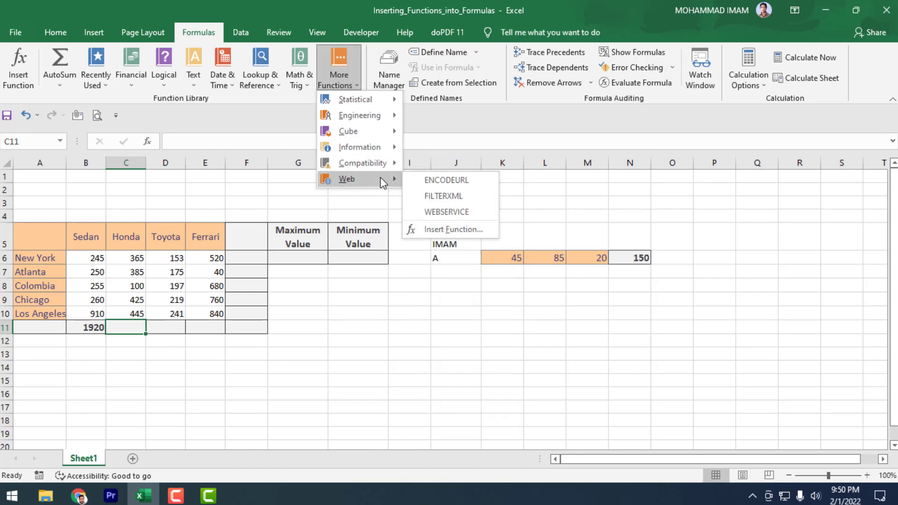
pyautogui.click(301, 298)
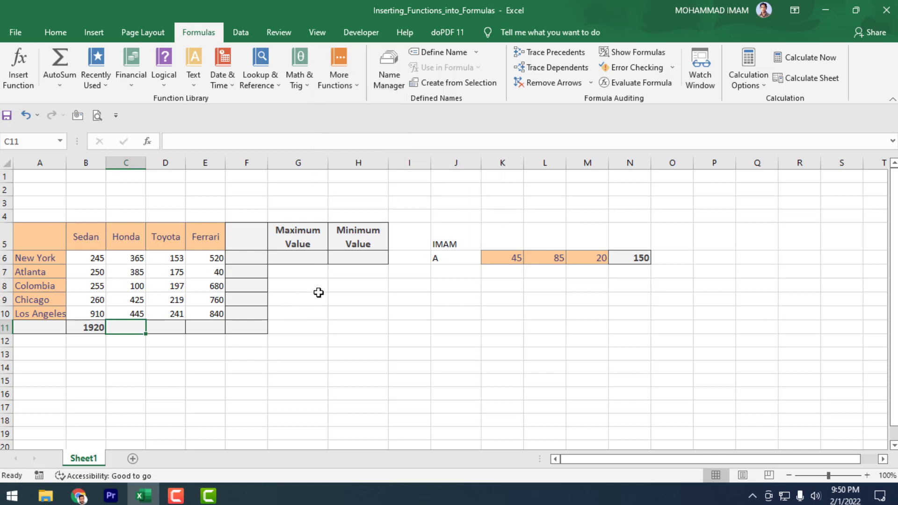
# Try to insert the FIND function into J6 by searching for "FIND" in the Insert Function dialog.
pyautogui.moveTo(462, 258); pyautogui.dragTo(503, 244)
pyautogui.click(436, 257)
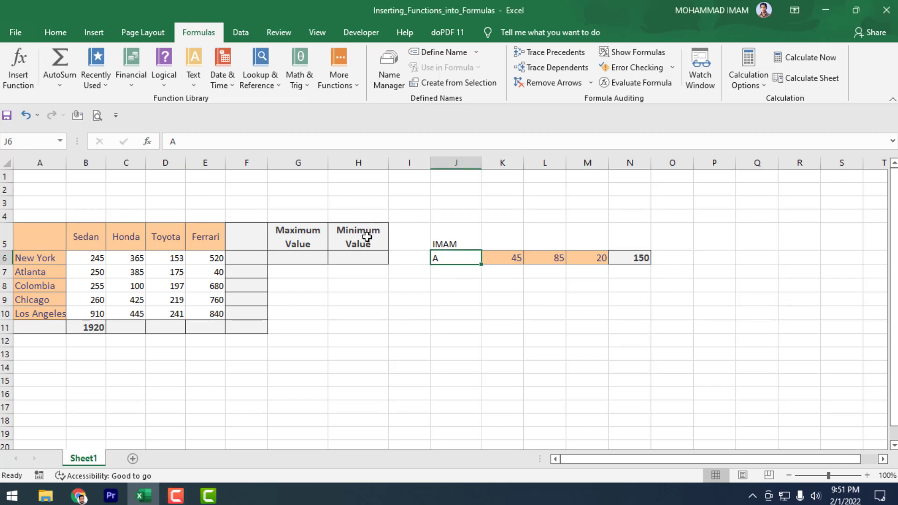
pyautogui.click(21, 68)
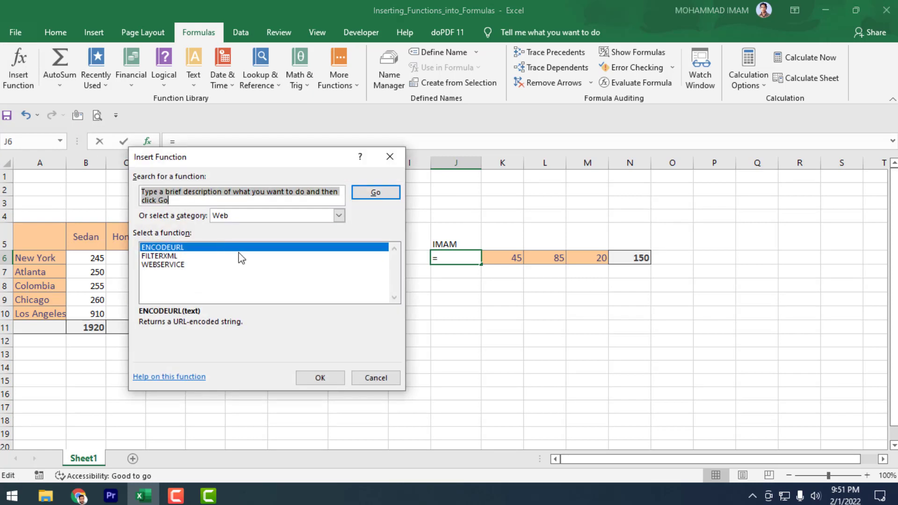
pyautogui.moveTo(188, 192); pyautogui.dragTo(53, 163)
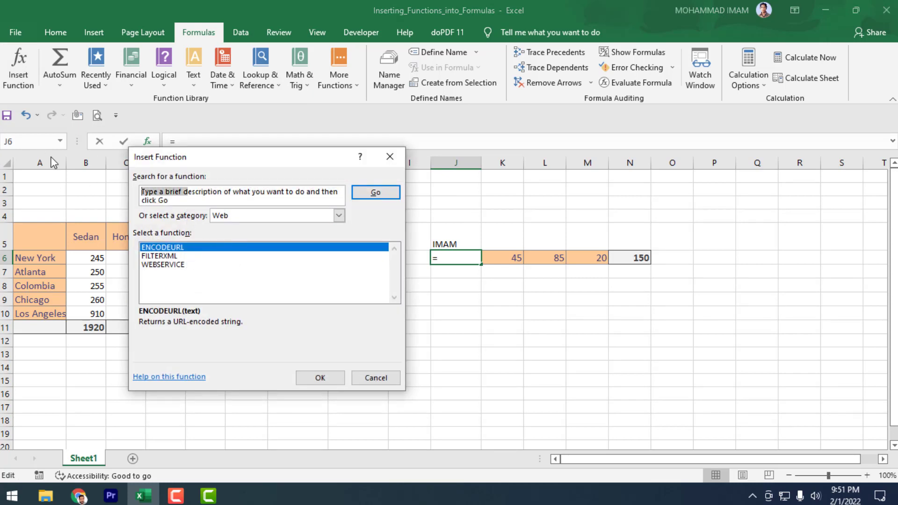
pyautogui.write('FIN')
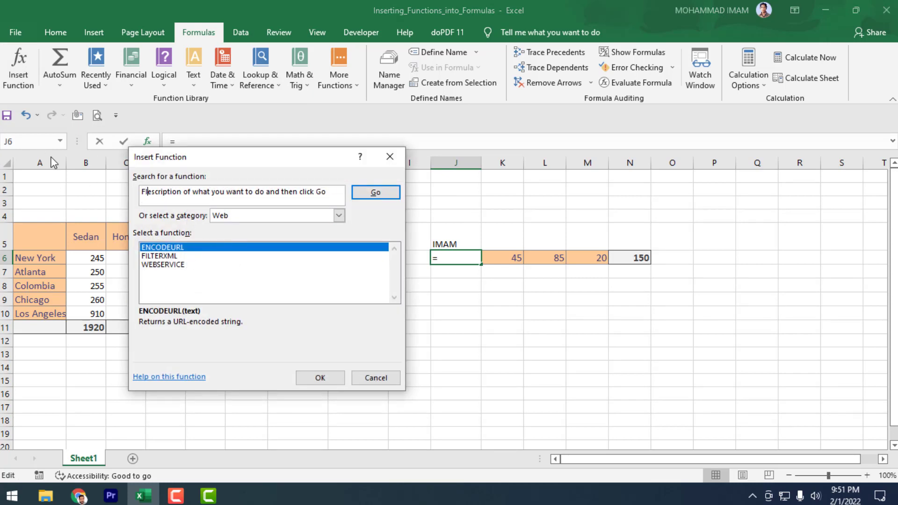
pyautogui.press('Return')
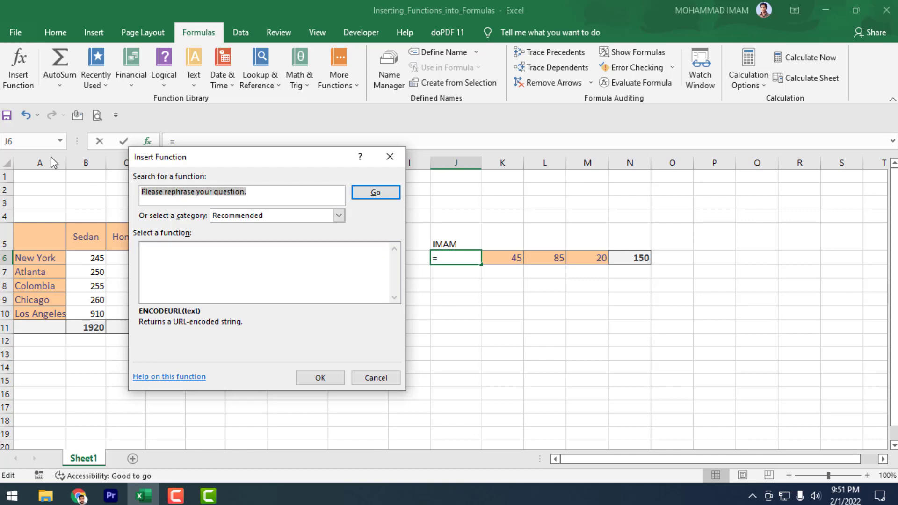
pyautogui.write('FIND')
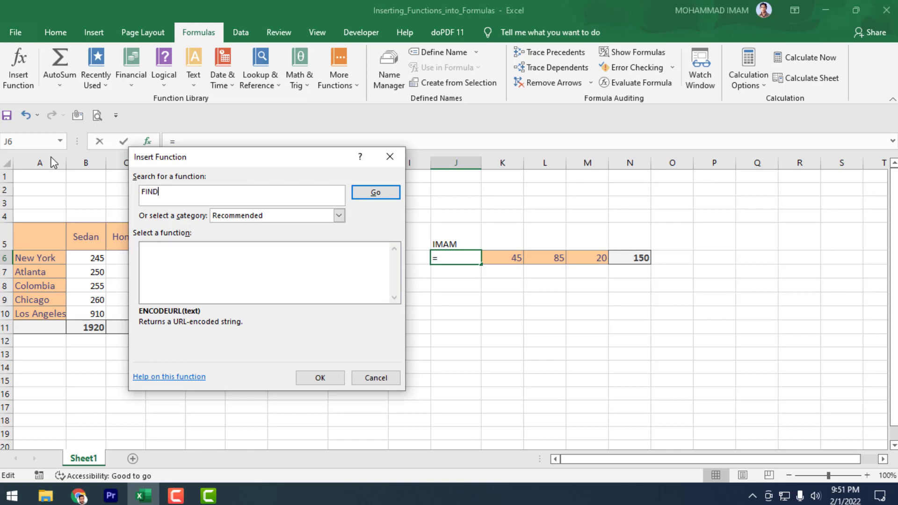
pyautogui.press('Return')
pyautogui.press('Return')
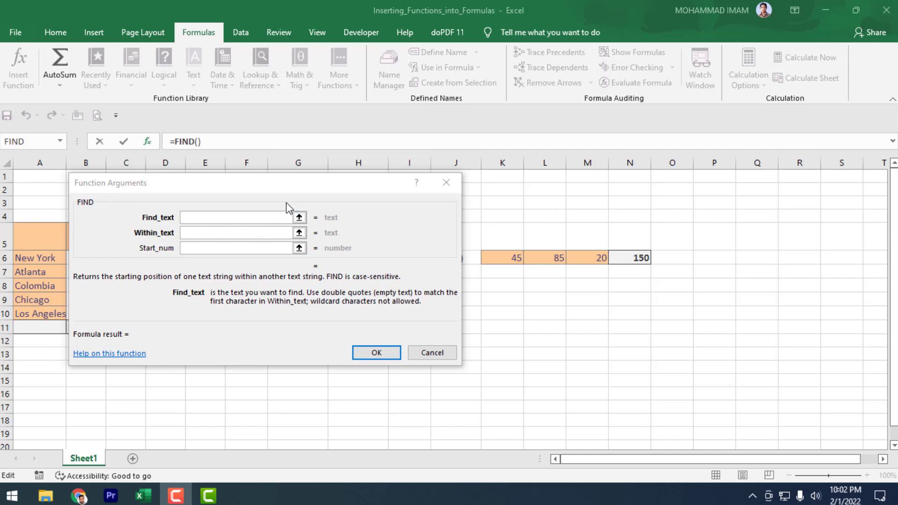
pyautogui.moveTo(289, 186); pyautogui.dragTo(250, 182)
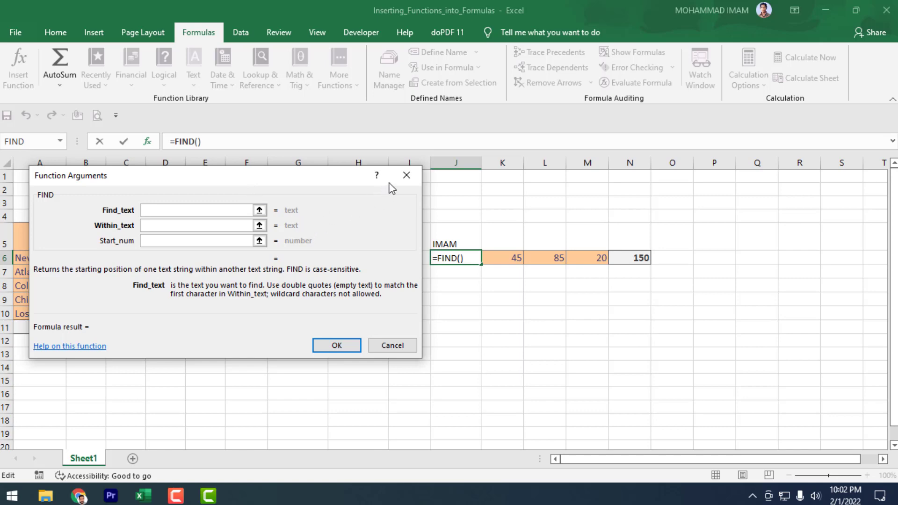
pyautogui.moveTo(397, 178); pyautogui.dragTo(401, 176)
pyautogui.press('Escape')
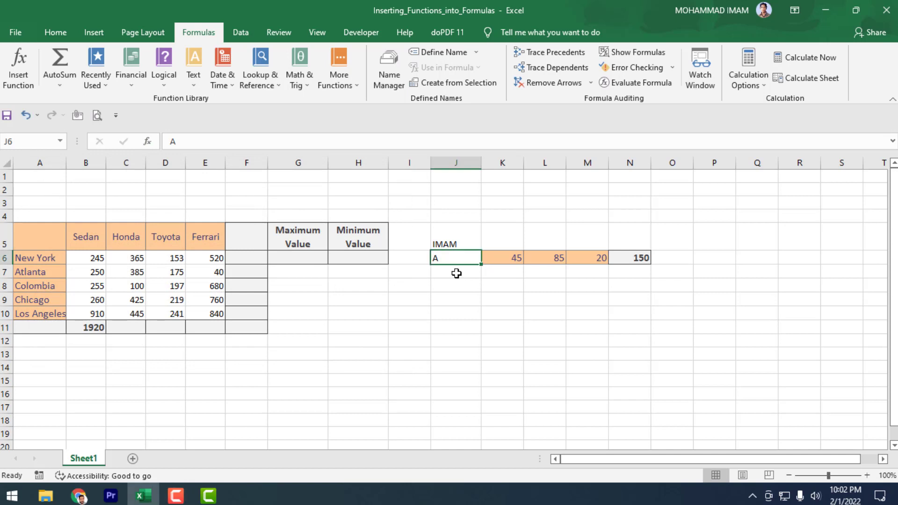
pyautogui.click(456, 273)
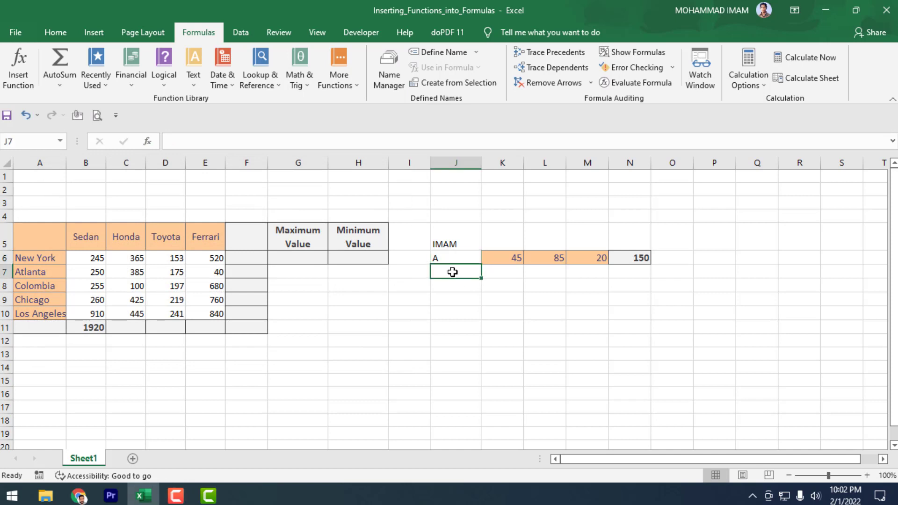
pyautogui.write('=')
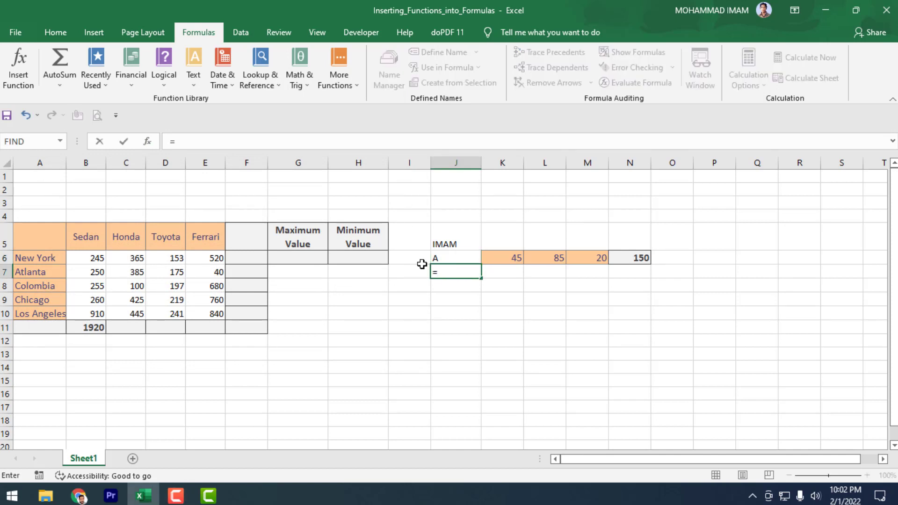
pyautogui.press('BackSpace')
pyautogui.click(440, 313)
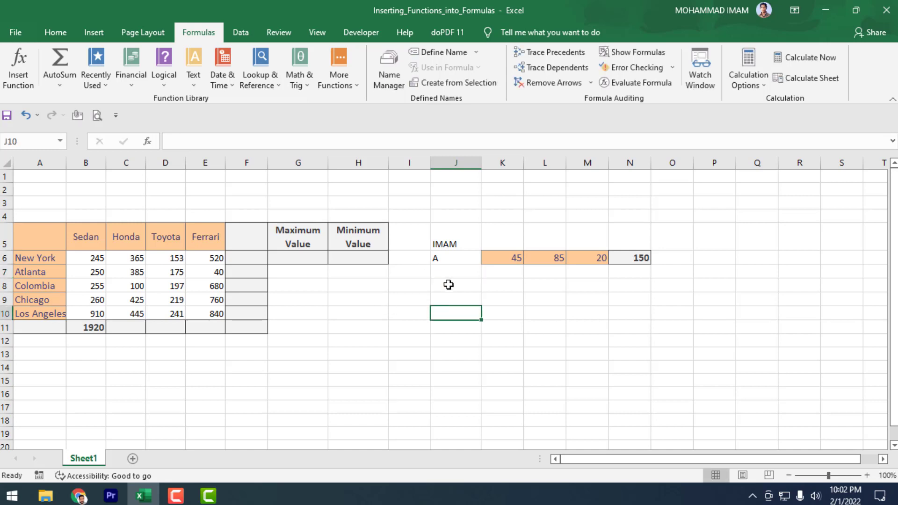
# Insert a FIND function into cell J7 through the Insert Function dialog and set its find text to "A".
pyautogui.click(449, 272)
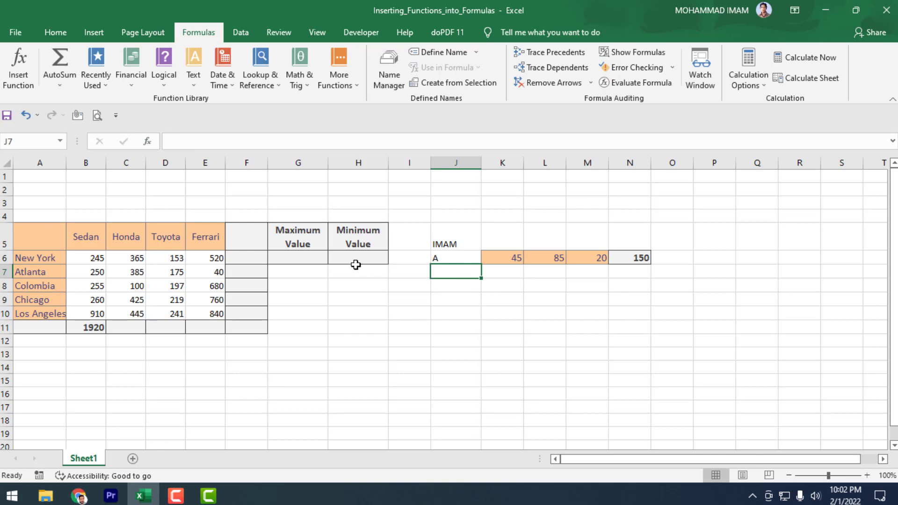
pyautogui.hotkey('shift', 'F3')
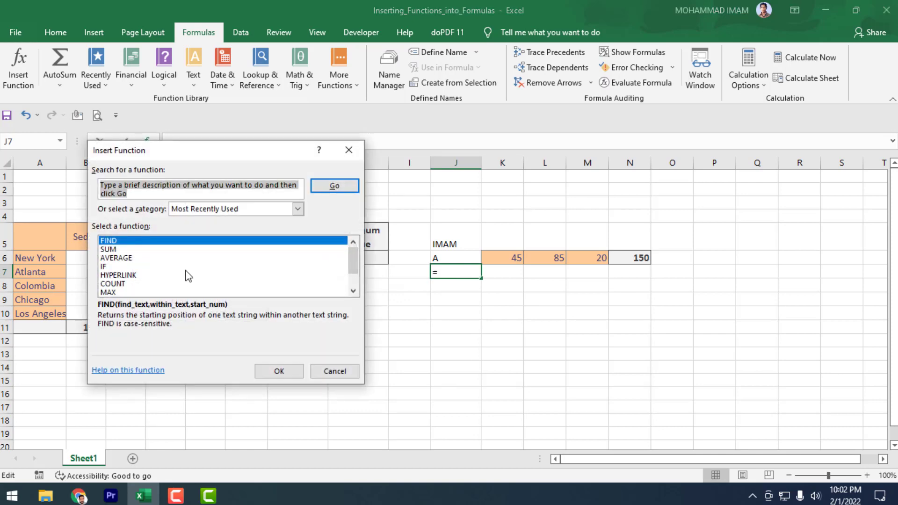
pyautogui.click(269, 371)
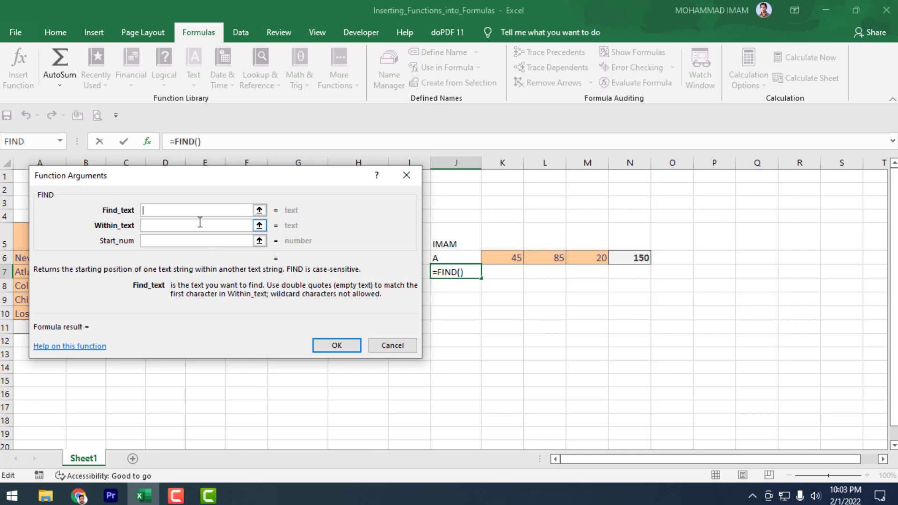
pyautogui.write('A')
pyautogui.click(193, 227)
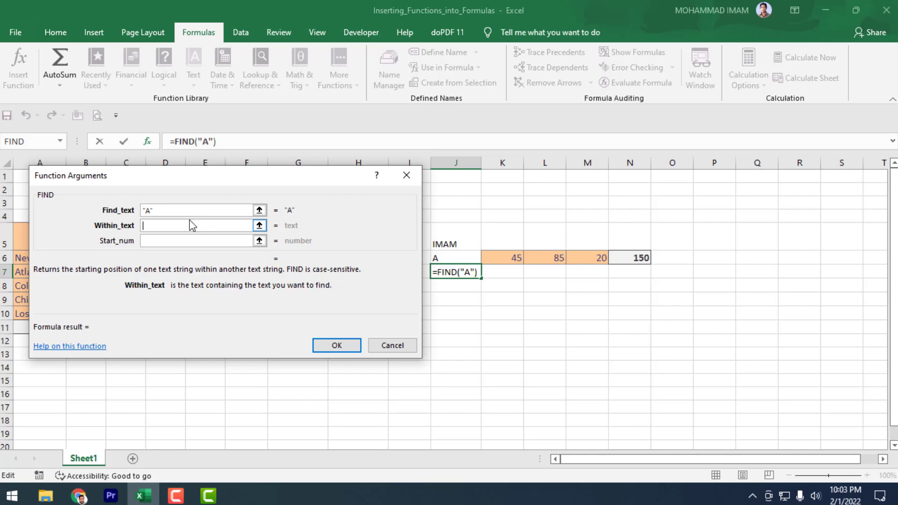
pyautogui.click(182, 210)
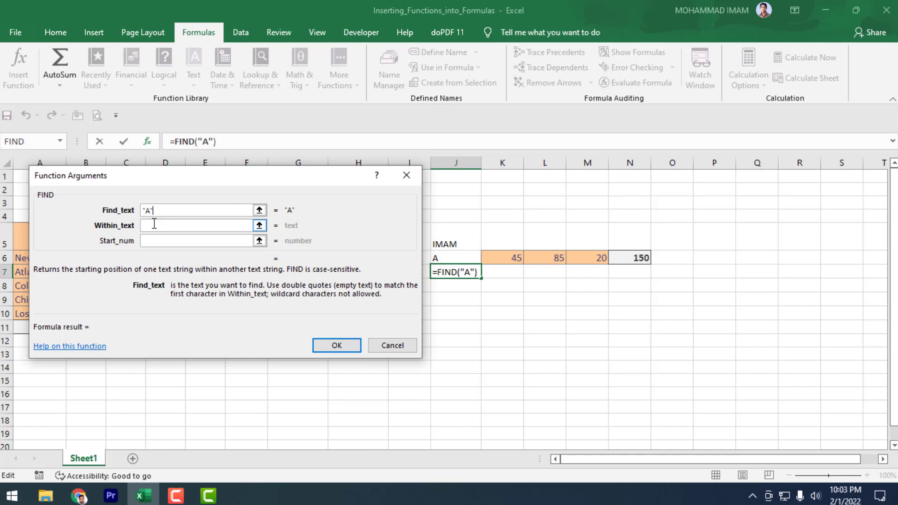
# Set the FIND function's within text to cell J5, leave the start number empty and complete the formula in J7.
pyautogui.click(154, 225)
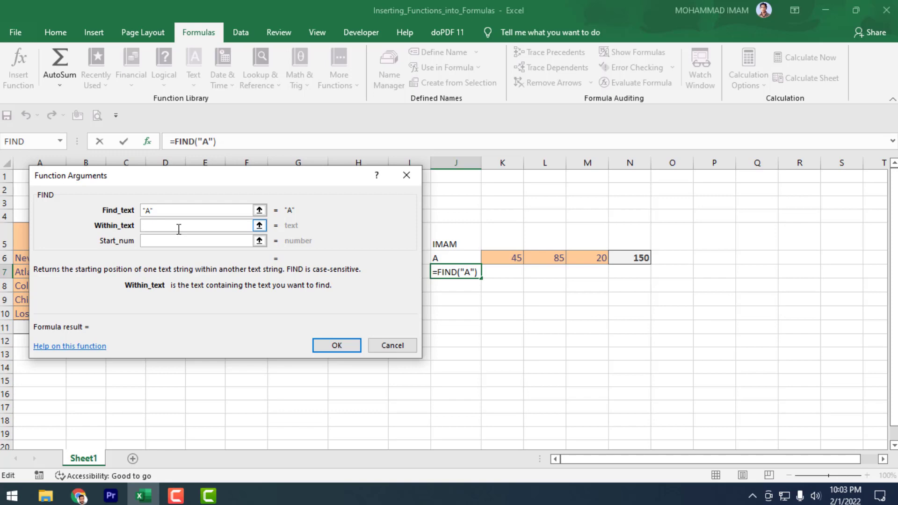
pyautogui.click(259, 225)
pyautogui.click(457, 245)
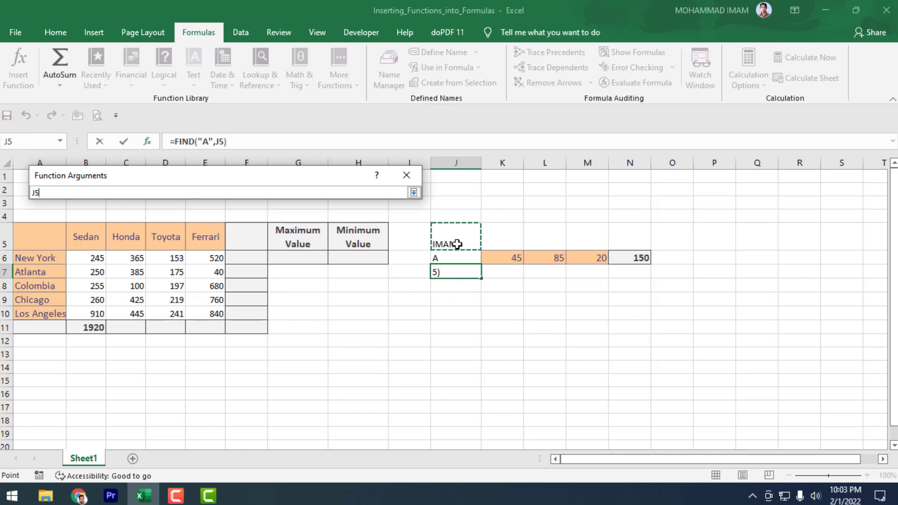
pyautogui.press('Return')
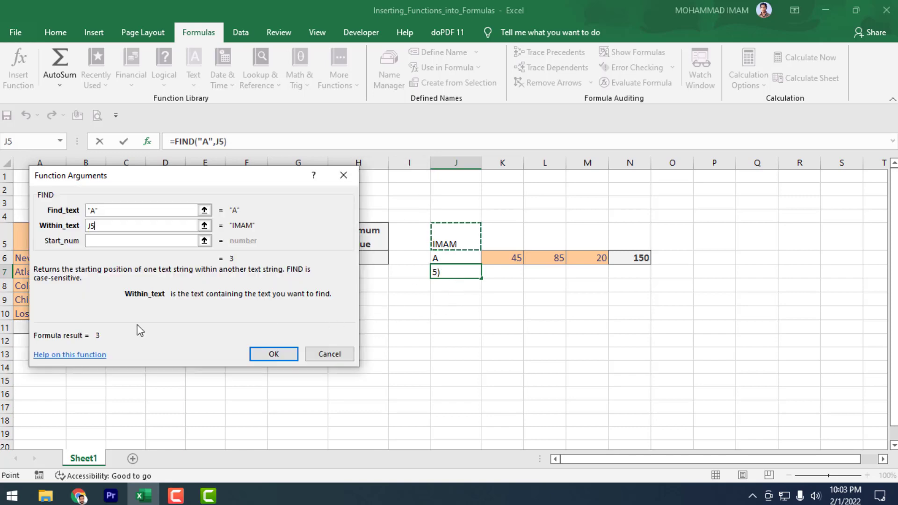
pyautogui.click(147, 241)
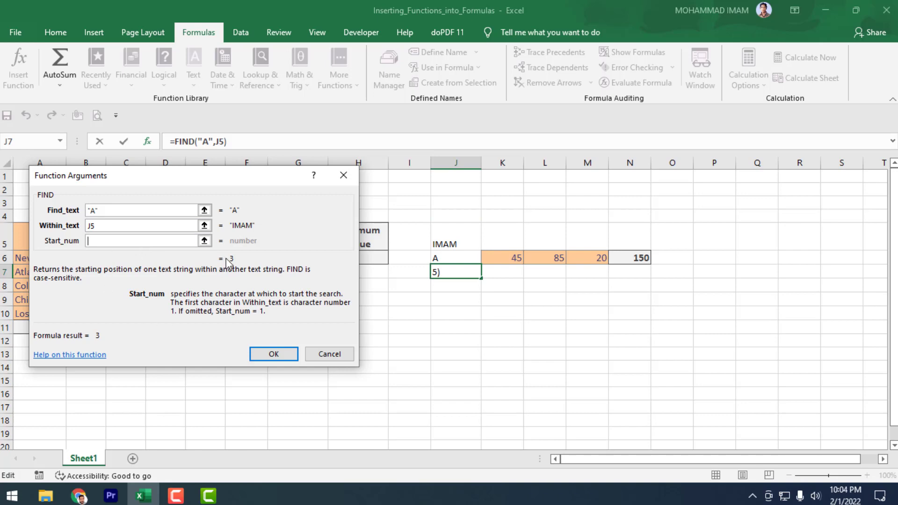
pyautogui.moveTo(229, 260)
pyautogui.mouseDown()
pyautogui.moveTo(318, 264)
pyautogui.moveTo(223, 267)
pyautogui.mouseUp()
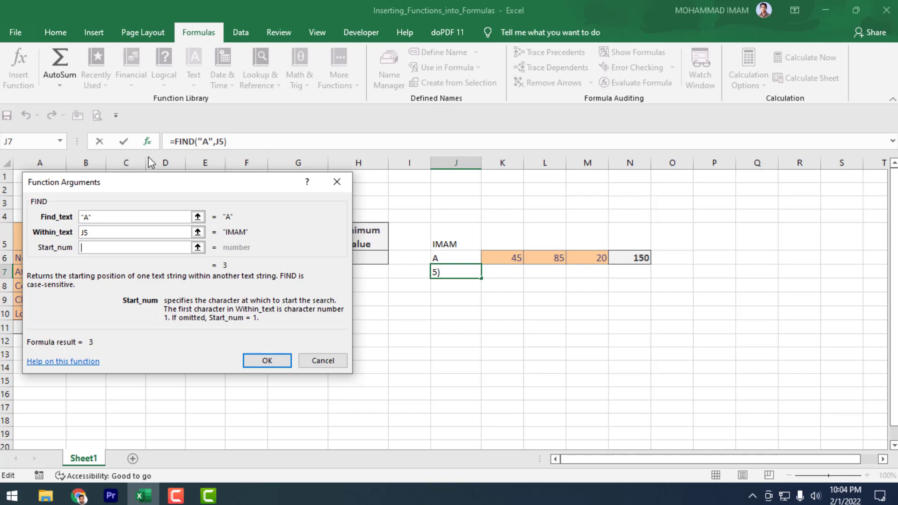
pyautogui.click(267, 361)
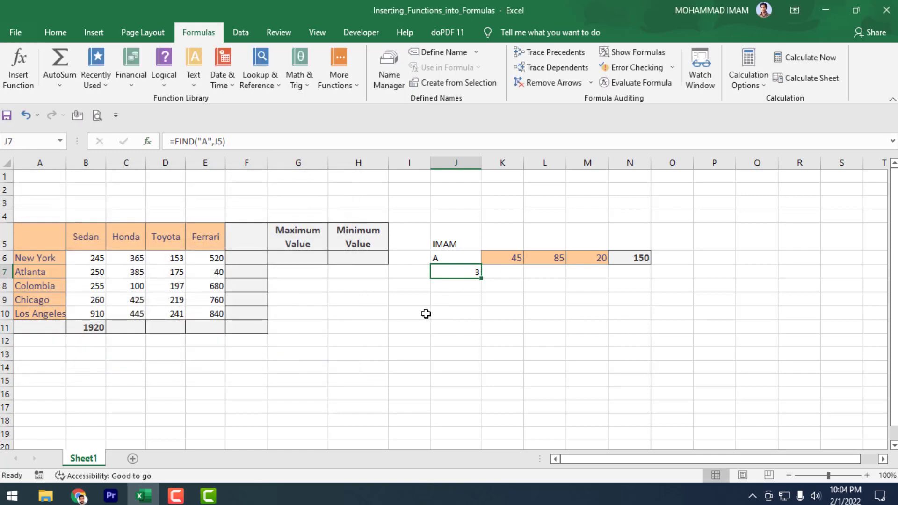
# Compare the FIND formula in J7 with the searched text in J5 and the letter in J6.
pyautogui.click(467, 282)
pyautogui.click(464, 272)
pyautogui.click(465, 300)
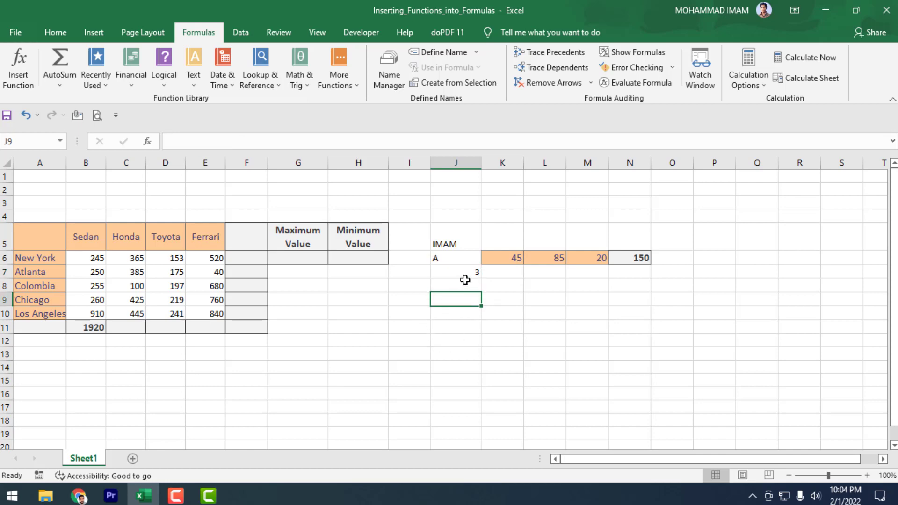
pyautogui.click(462, 275)
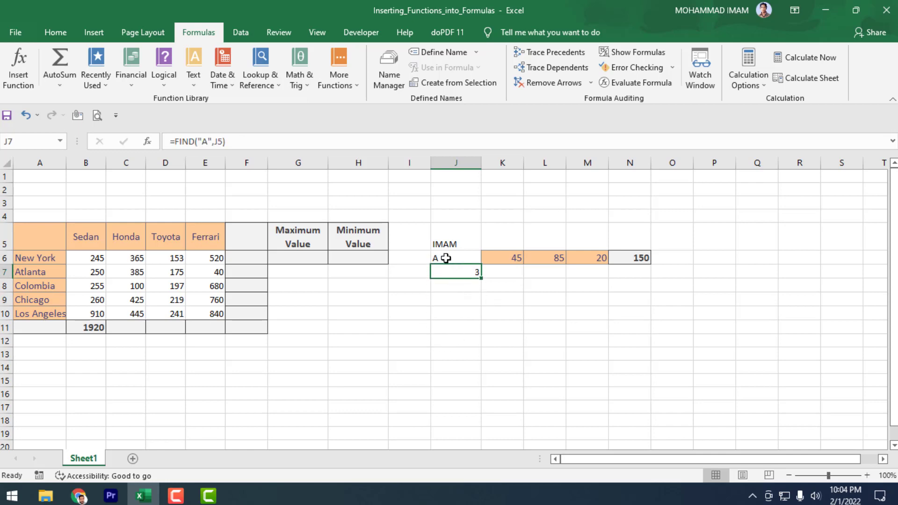
pyautogui.click(440, 241)
pyautogui.click(449, 275)
pyautogui.click(448, 259)
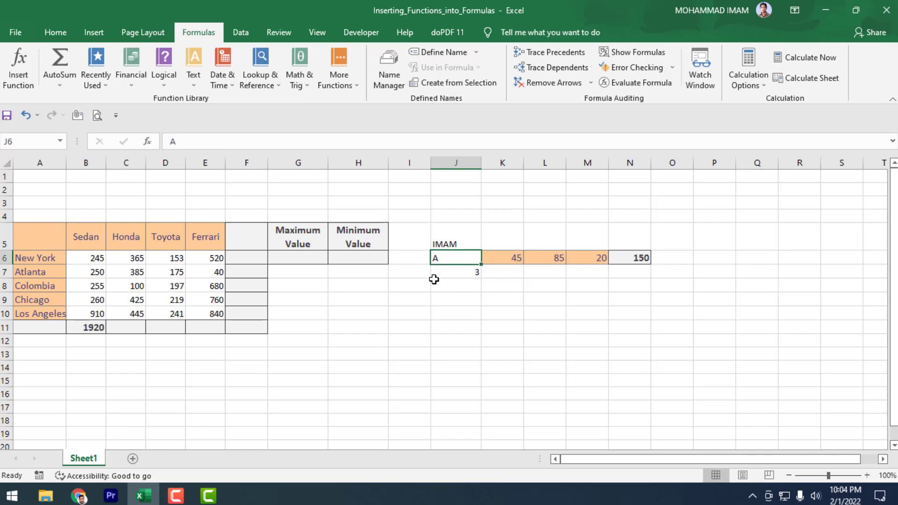
pyautogui.click(475, 286)
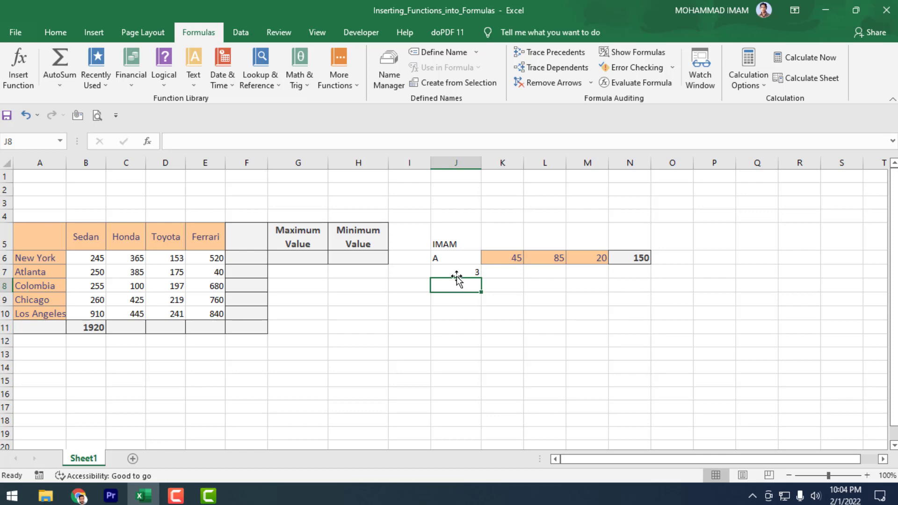
pyautogui.moveTo(456, 276); pyautogui.dragTo(443, 327)
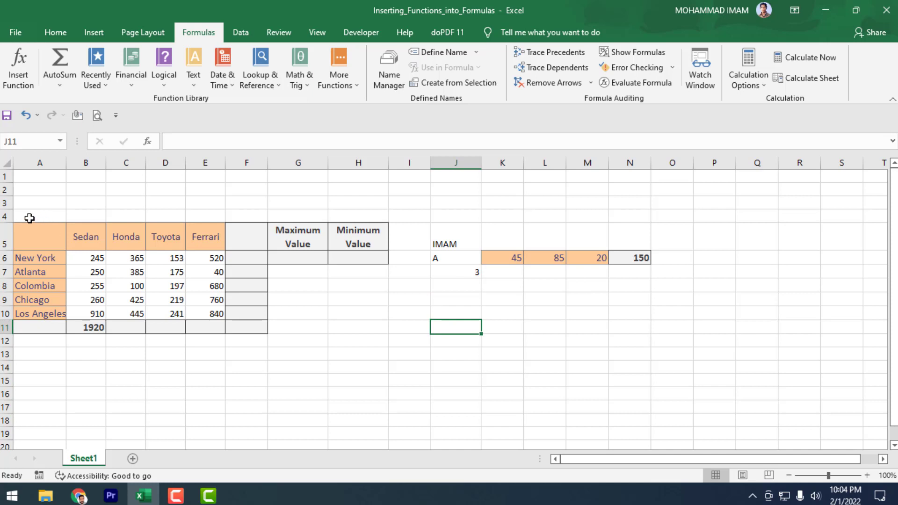
pyautogui.moveTo(30, 218); pyautogui.dragTo(344, 315)
pyautogui.click(345, 345)
pyautogui.moveTo(32, 248); pyautogui.dragTo(393, 367)
pyautogui.click(672, 355)
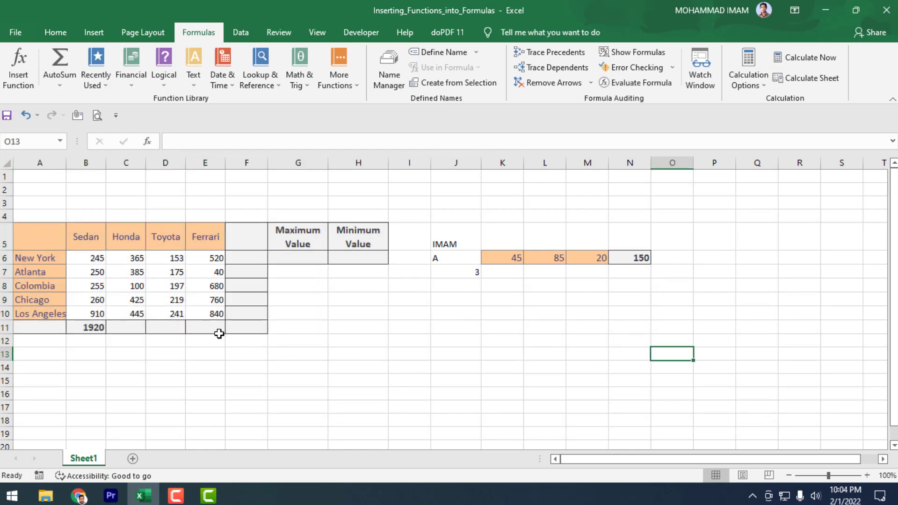
pyautogui.click(134, 333)
pyautogui.click(396, 338)
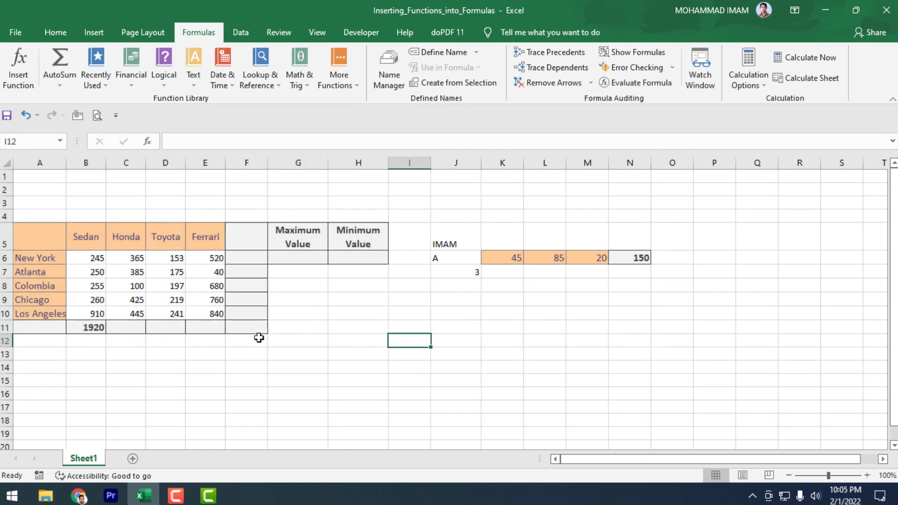
pyautogui.click(559, 323)
pyautogui.click(514, 262)
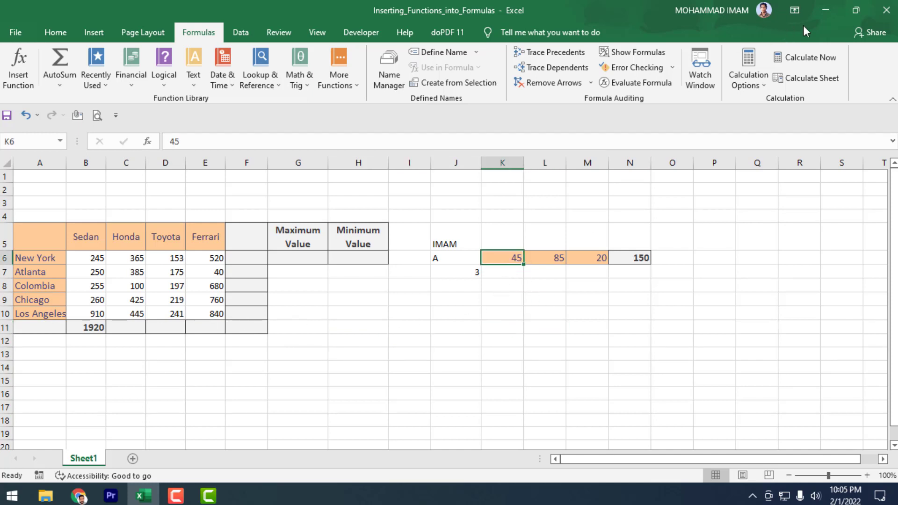
pyautogui.click(516, 262)
# Review the SUM formula in N6 and its source range K6:M6, leaving the formula without an added function.
pyautogui.click(631, 257)
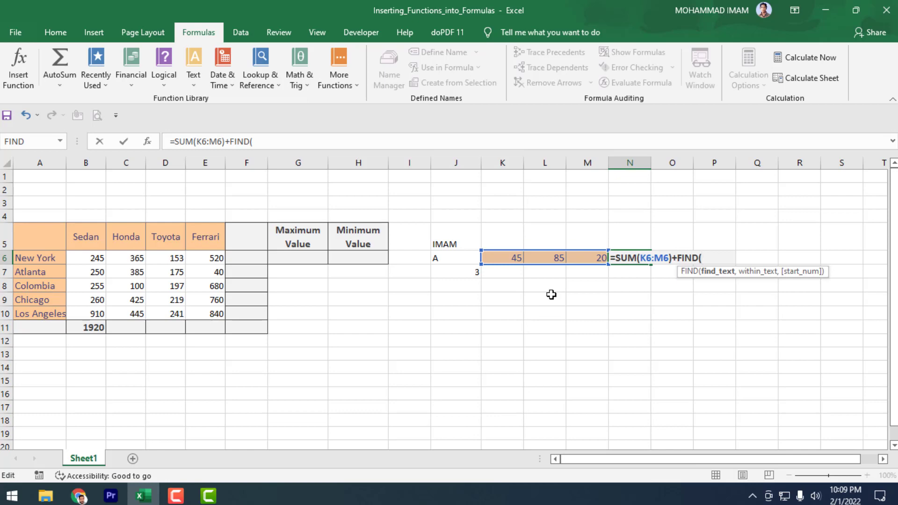
pyautogui.press('Escape')
pyautogui.moveTo(510, 257); pyautogui.dragTo(594, 257)
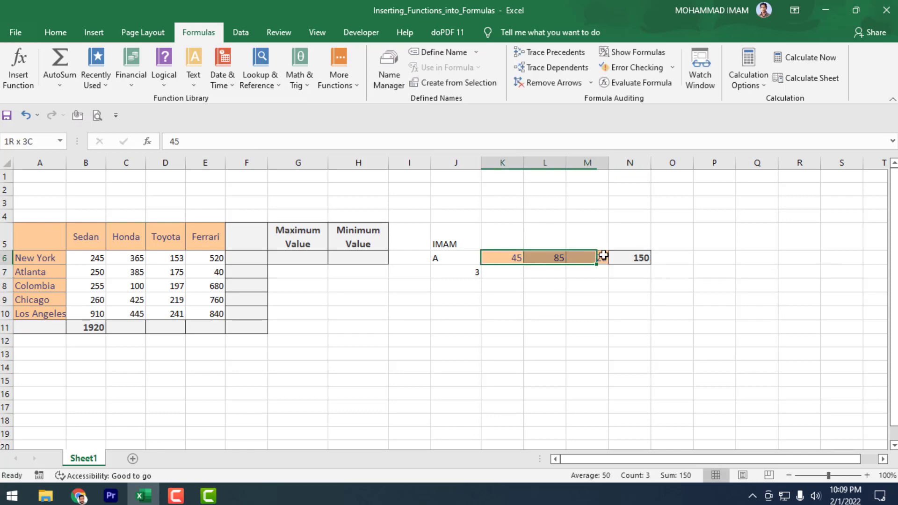
pyautogui.doubleClick(633, 258)
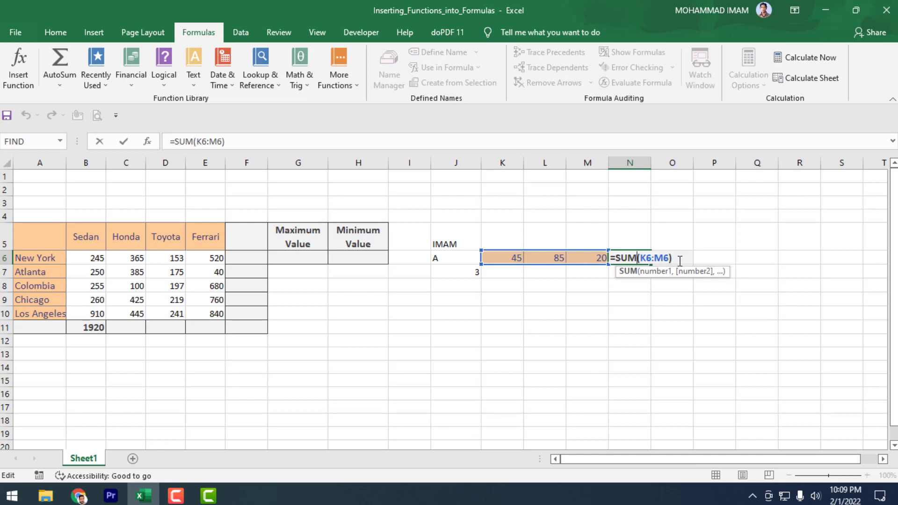
pyautogui.press('Return')
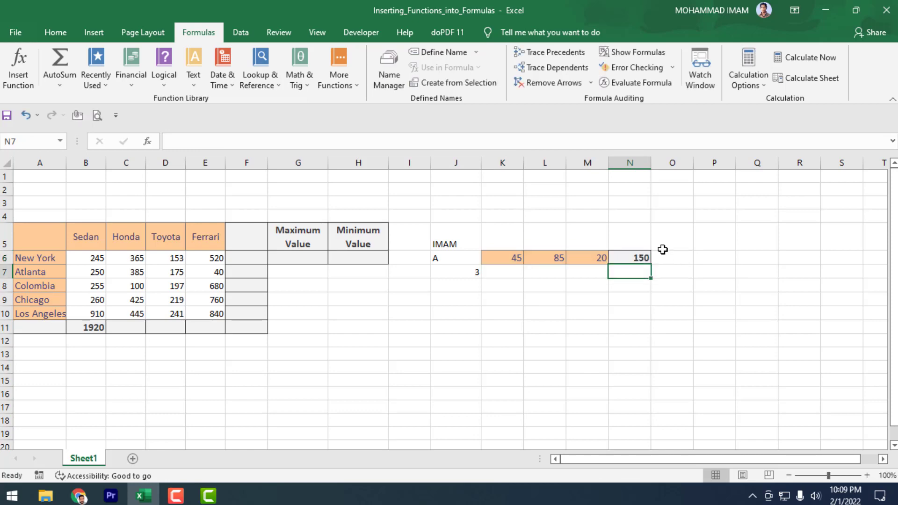
# Extend the SUM formula in N6 with a plus sign and a FIND function from the Insert Function dialog.
pyautogui.click(624, 258)
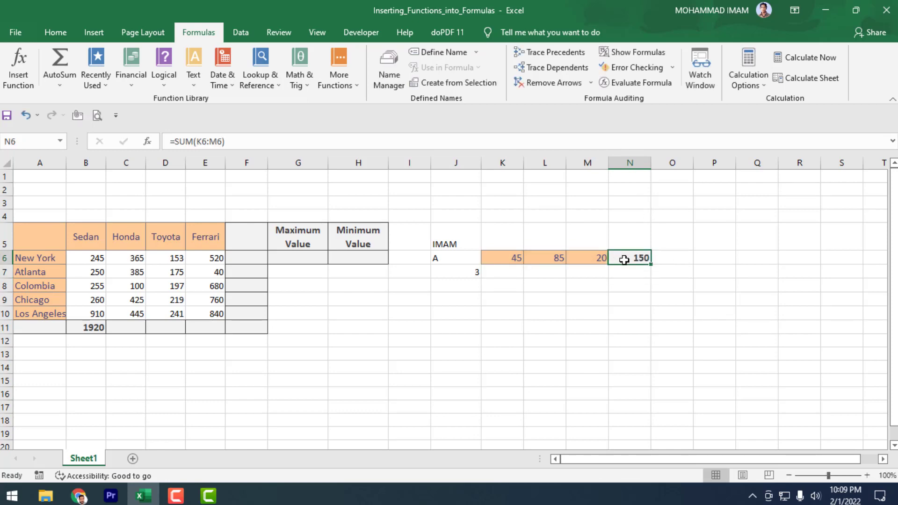
pyautogui.click(265, 141)
pyautogui.write('+')
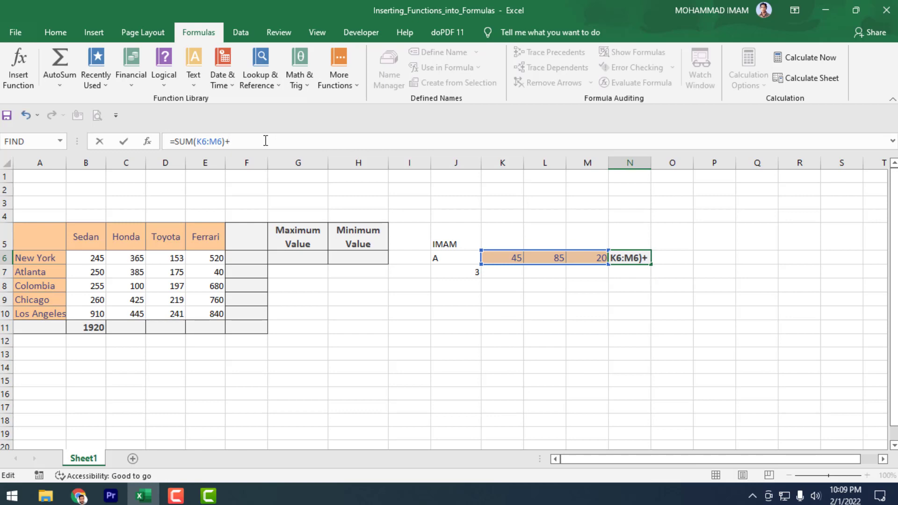
pyautogui.click(12, 82)
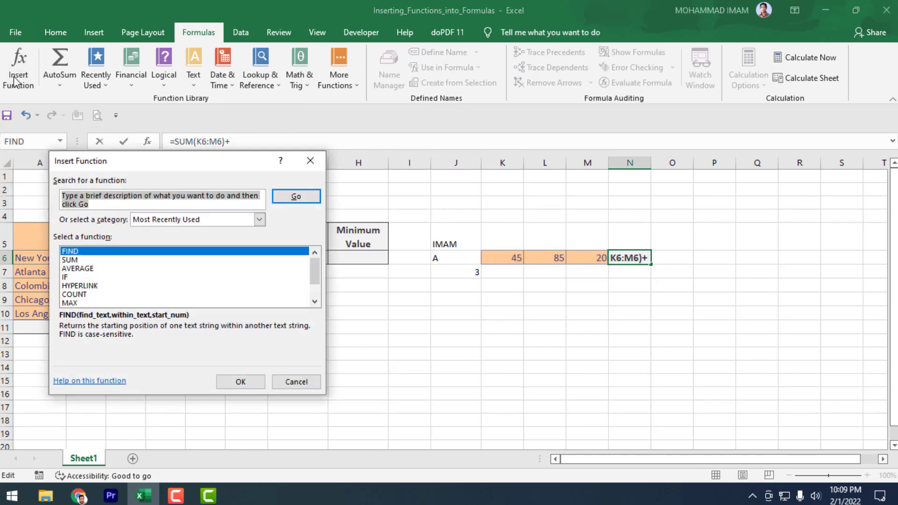
pyautogui.doubleClick(89, 251)
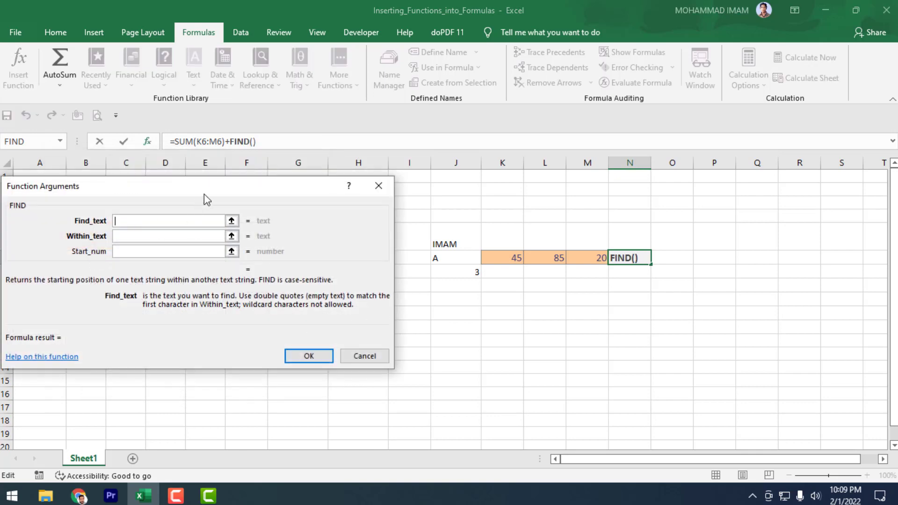
pyautogui.moveTo(204, 194); pyautogui.dragTo(433, 298)
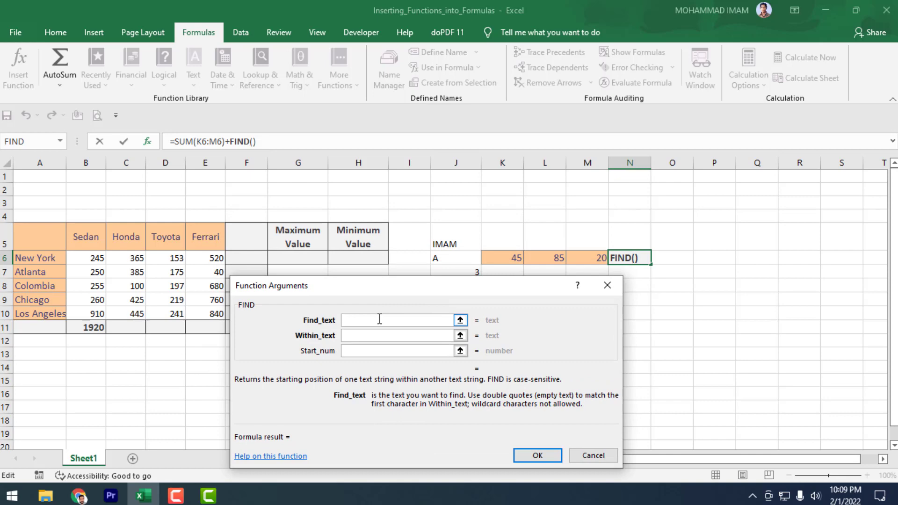
# Set FIND's find text to "A" and its within text to cell J5, and complete the combined formula in N6.
pyautogui.write('A')
pyautogui.click(367, 335)
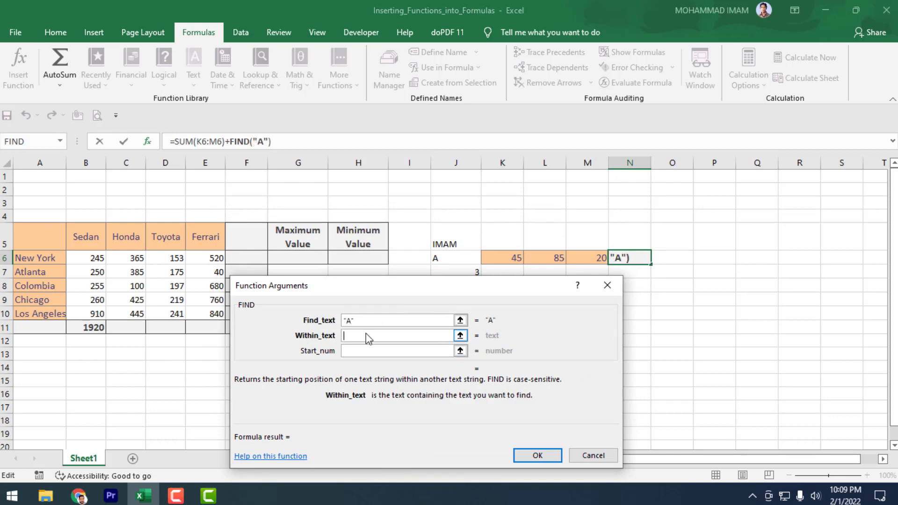
pyautogui.click(460, 336)
pyautogui.click(454, 247)
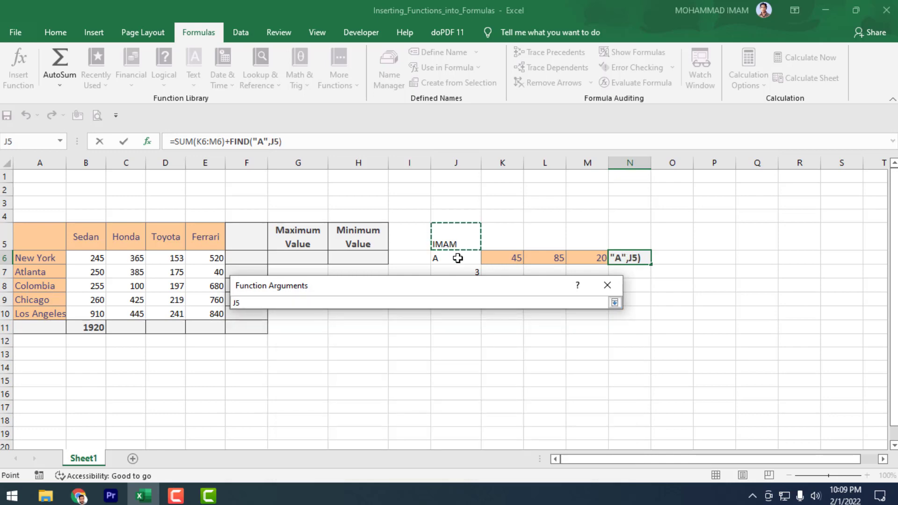
pyautogui.press('Return')
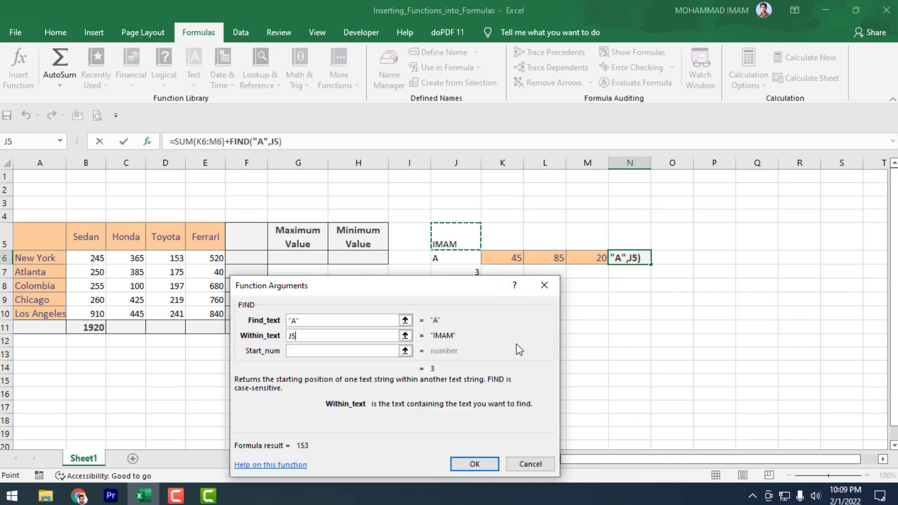
pyautogui.click(472, 466)
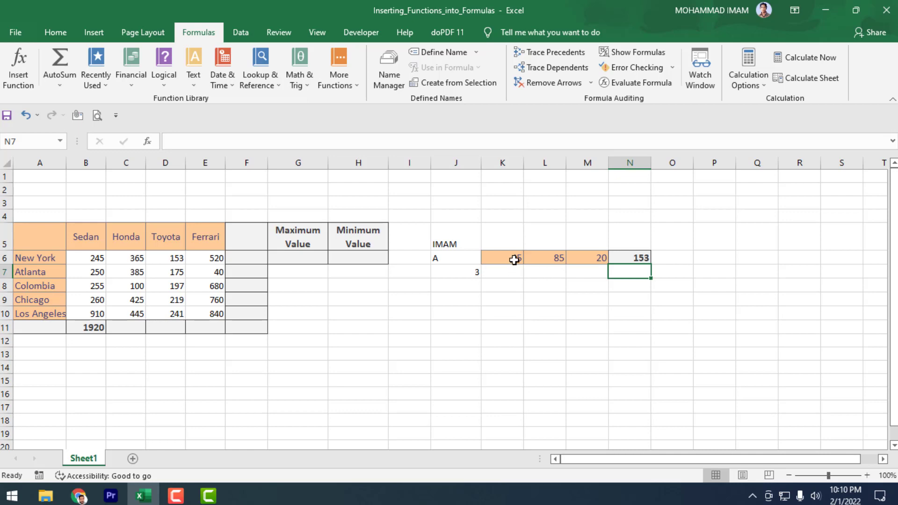
# Check the combined formula in N6 against its source cells K6:M6 and J5, and the letter in J6.
pyautogui.moveTo(516, 257); pyautogui.dragTo(588, 265)
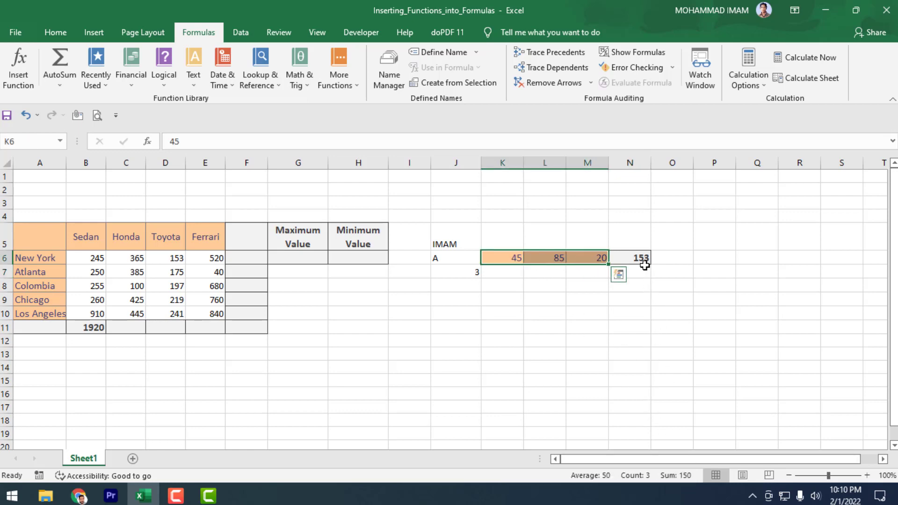
pyautogui.click(643, 260)
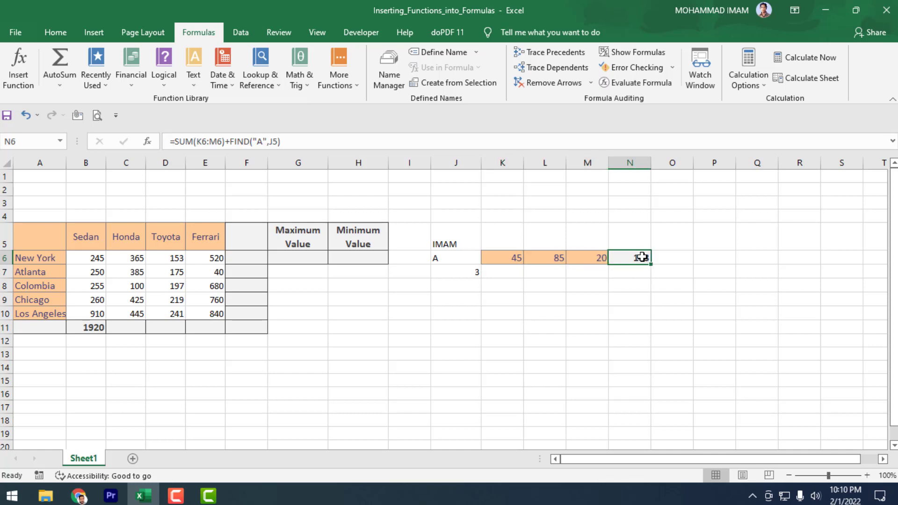
pyautogui.click(439, 242)
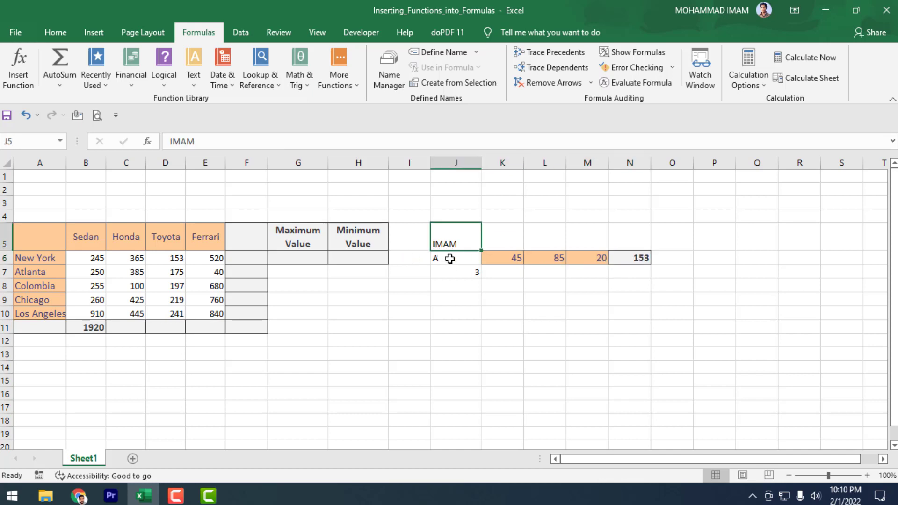
pyautogui.click(449, 259)
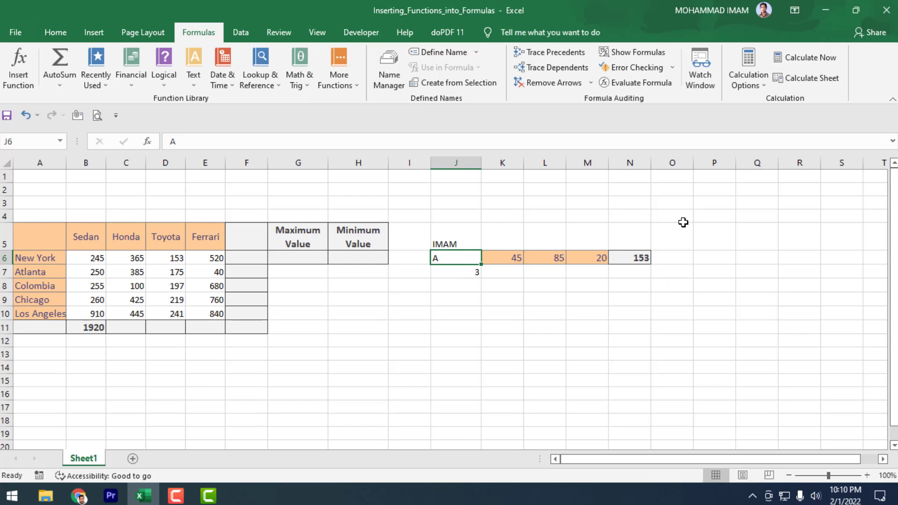
pyautogui.press('F9')
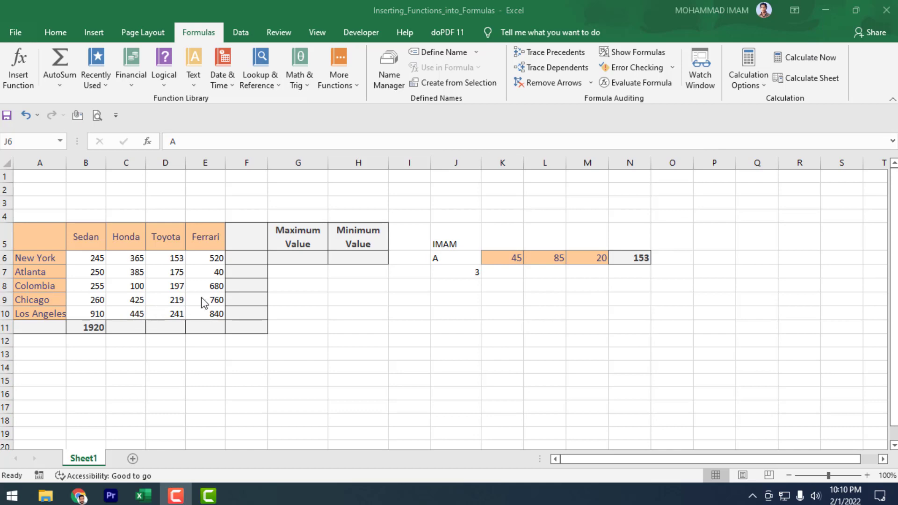
pyautogui.scroll(-7, 421, 292)
pyautogui.scroll(7, 417, 298)
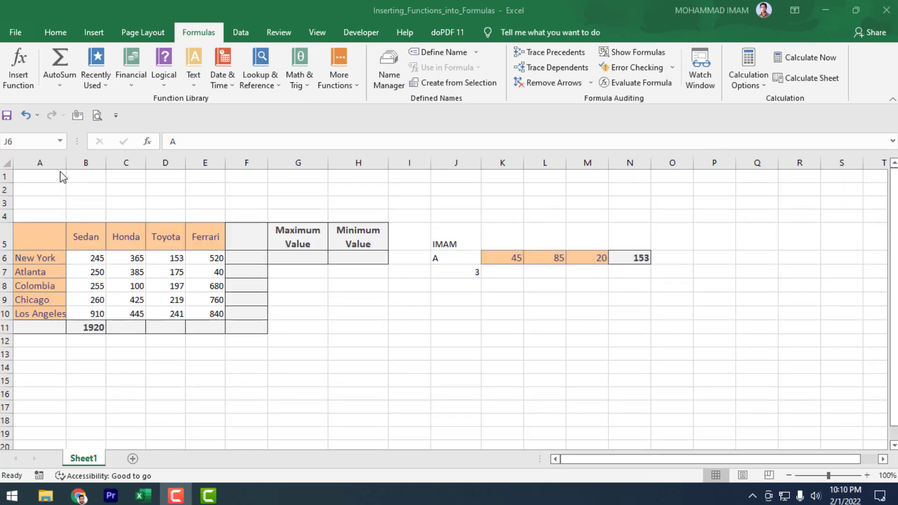